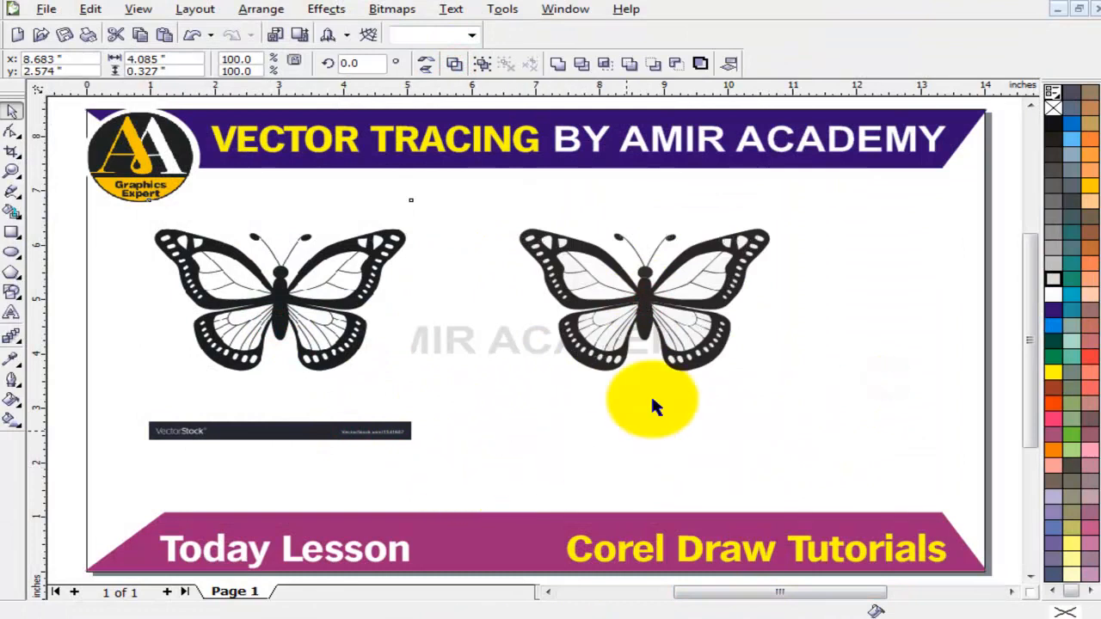
Draw a rectangle about 5.3 by 4.7 inches around the traced butterfly copy and fill it with Blue
{"action": "left_click", "coordinate": [696, 317]}
{"action": "left_click", "coordinate": [777, 319]}
{"action": "left_click", "coordinate": [12, 232]}
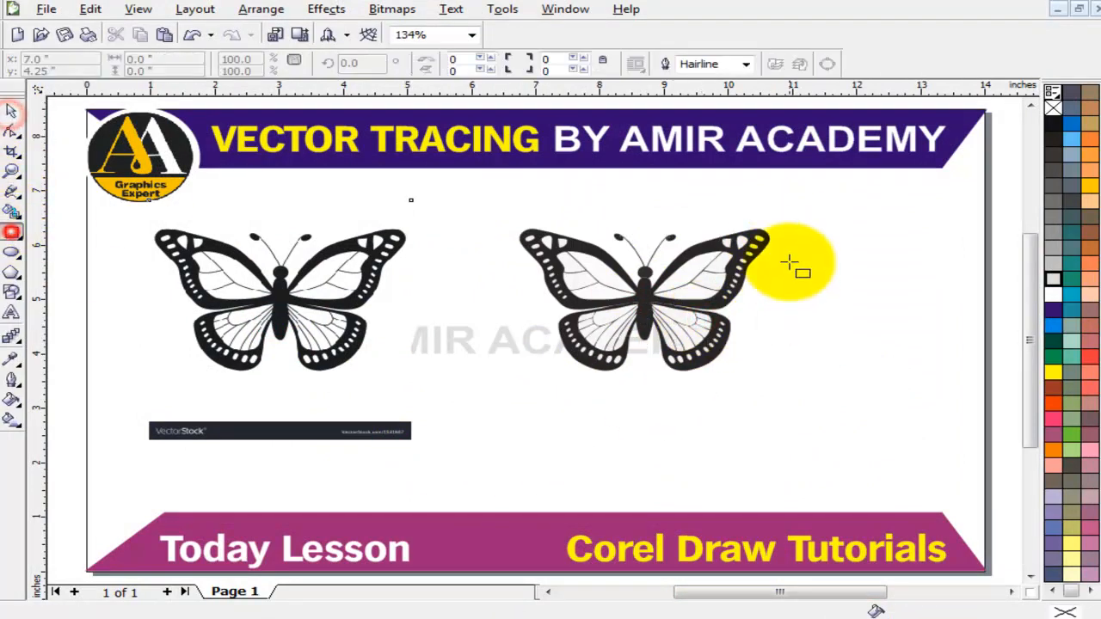
{"action": "left_click_drag", "start_coordinate": [823, 193], "coordinate": [482, 449]}
{"action": "left_click", "coordinate": [1063, 325]}
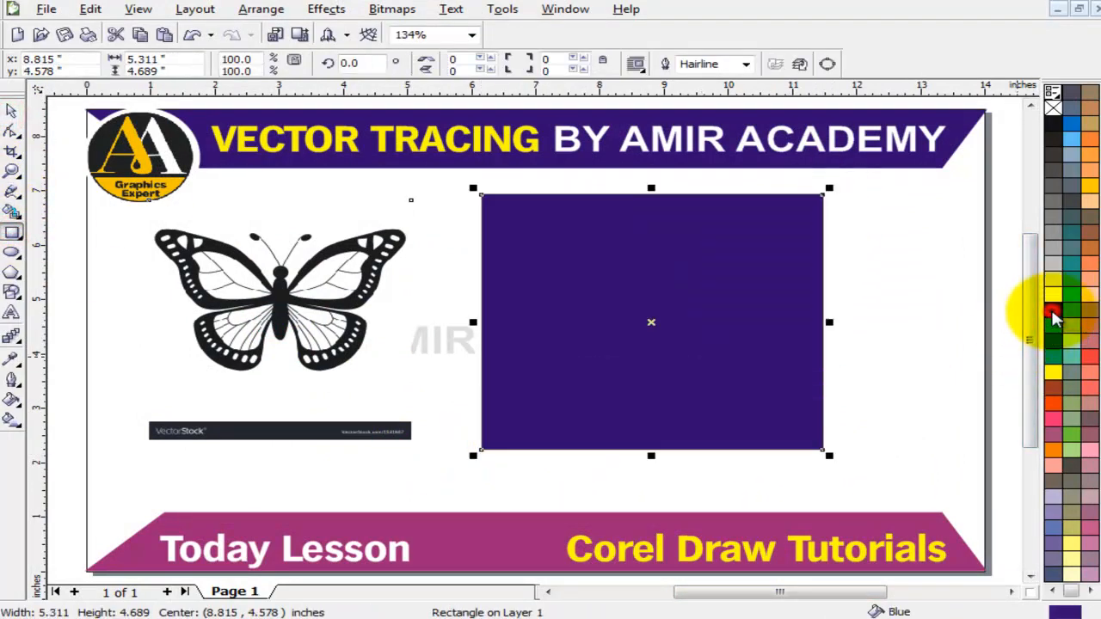
Send the blue rectangle behind the traced butterfly as its backdrop
{"action": "left_click", "coordinate": [12, 110]}
{"action": "key", "text": "shift+Page_Down"}
{"action": "left_click", "coordinate": [917, 256]}
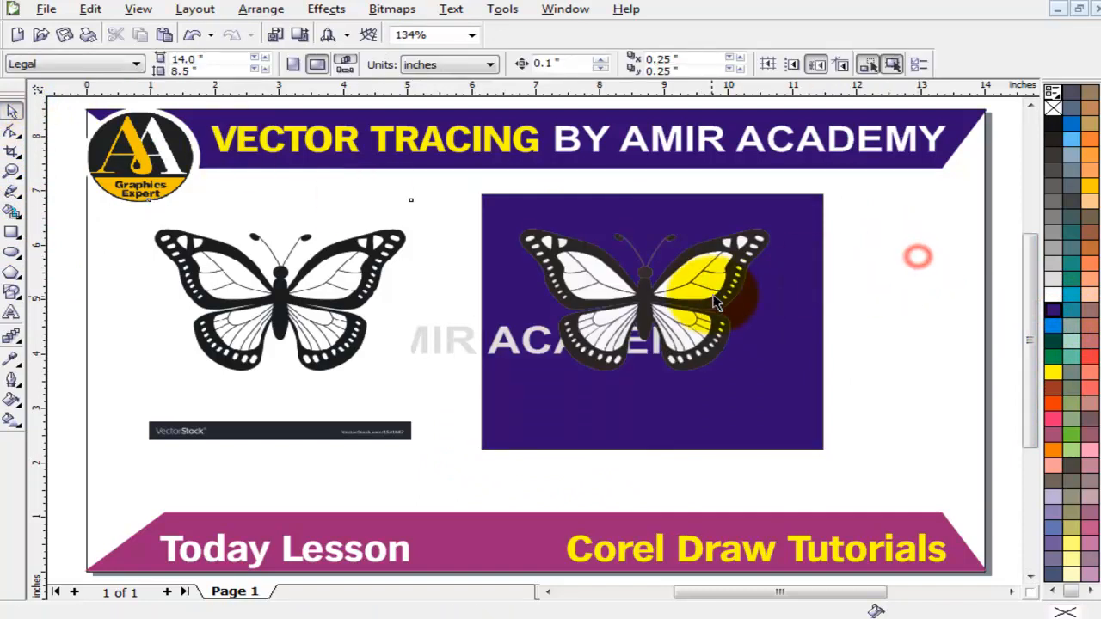
Try deleting several white cells from the traced butterfly's right upper wing
{"action": "left_click", "coordinate": [715, 287]}
{"action": "left_click", "coordinate": [865, 275]}
{"action": "key", "text": "F2"}
{"action": "left_click_drag", "start_coordinate": [852, 184], "coordinate": [462, 467]}
{"action": "left_click", "coordinate": [11, 111]}
{"action": "left_click", "coordinate": [885, 205]}
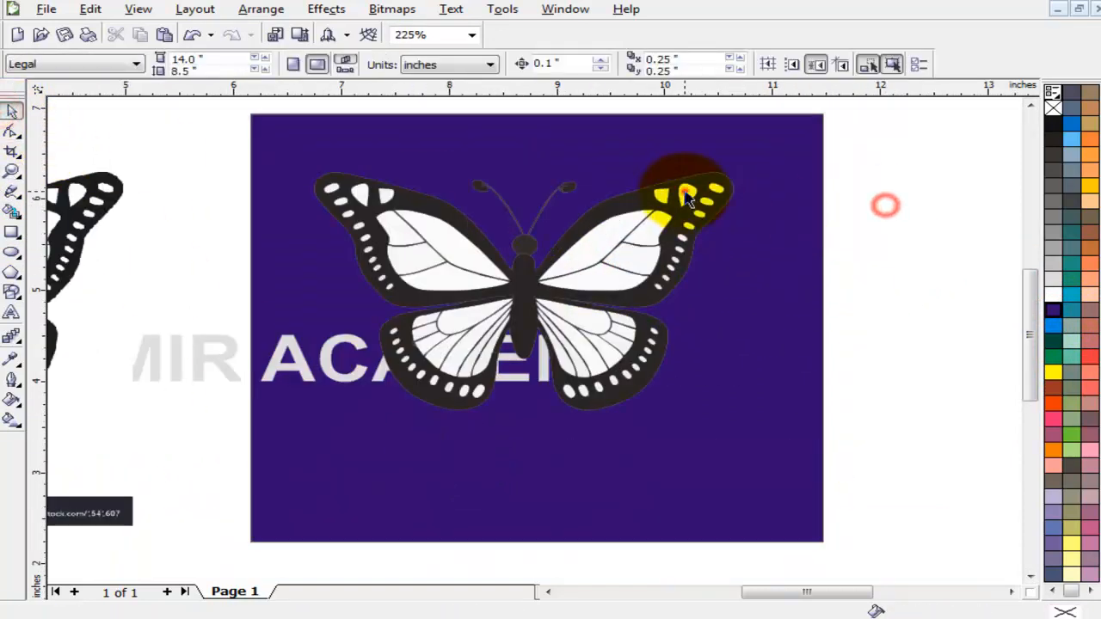
{"action": "left_click", "coordinate": [660, 197]}
{"action": "key", "text": "Delete"}
{"action": "left_click", "coordinate": [651, 229]}
{"action": "key", "text": "Delete"}
{"action": "left_click", "coordinate": [644, 255]}
{"action": "key", "text": "Delete"}
{"action": "left_click", "coordinate": [597, 276]}
{"action": "key", "text": "Delete"}
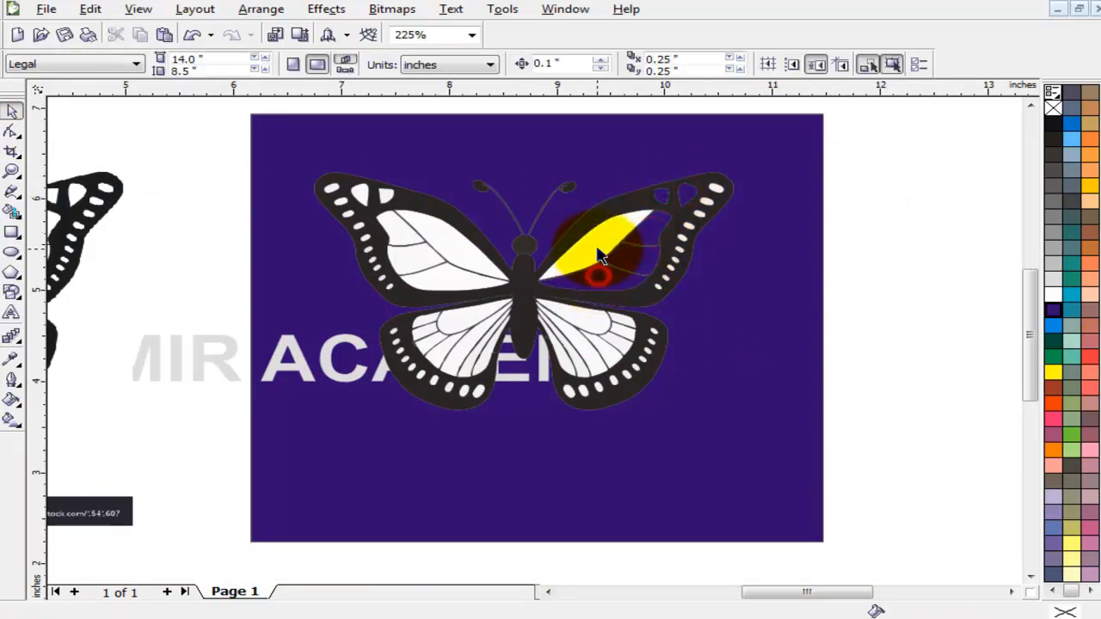
{"action": "left_click", "coordinate": [598, 251]}
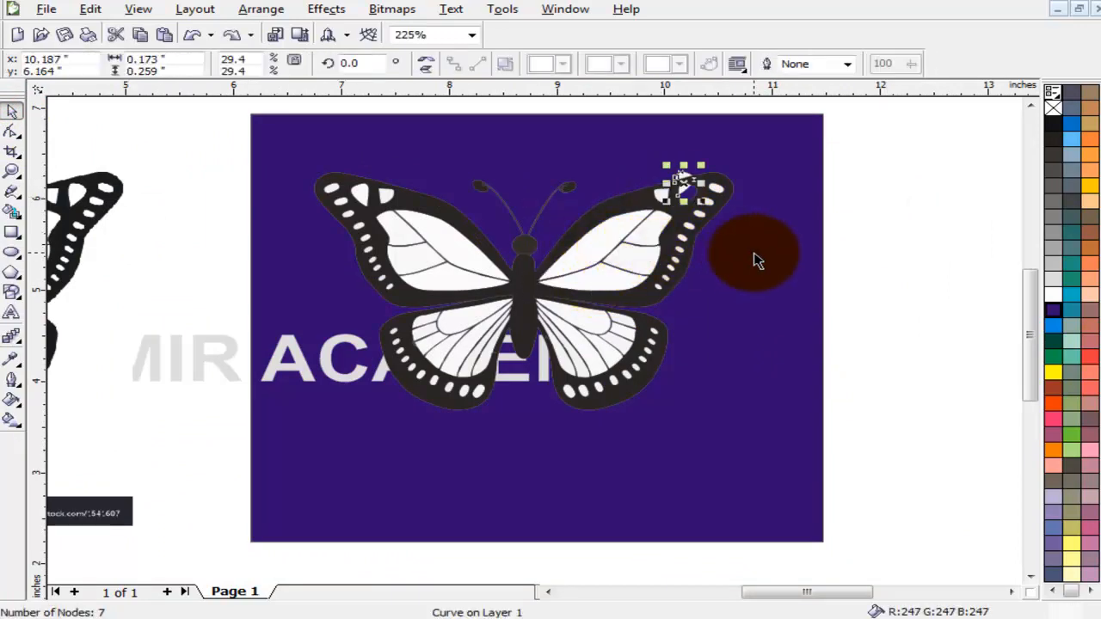
{"action": "left_click", "coordinate": [890, 245]}
{"action": "left_click", "coordinate": [602, 245]}
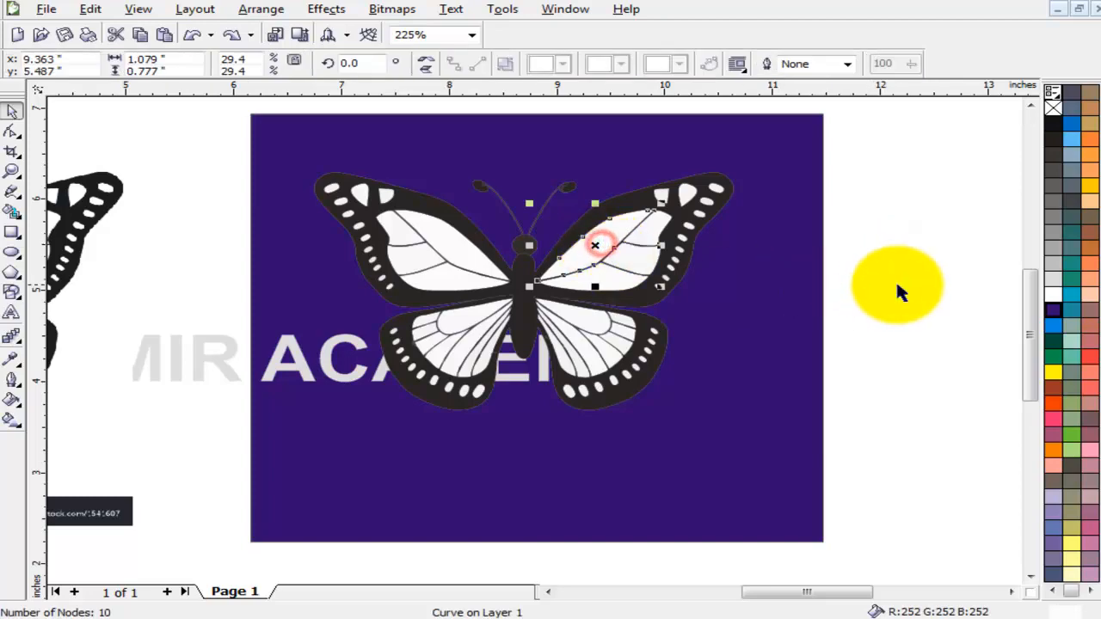
{"action": "left_click", "coordinate": [896, 284]}
{"action": "key", "text": "F4"}
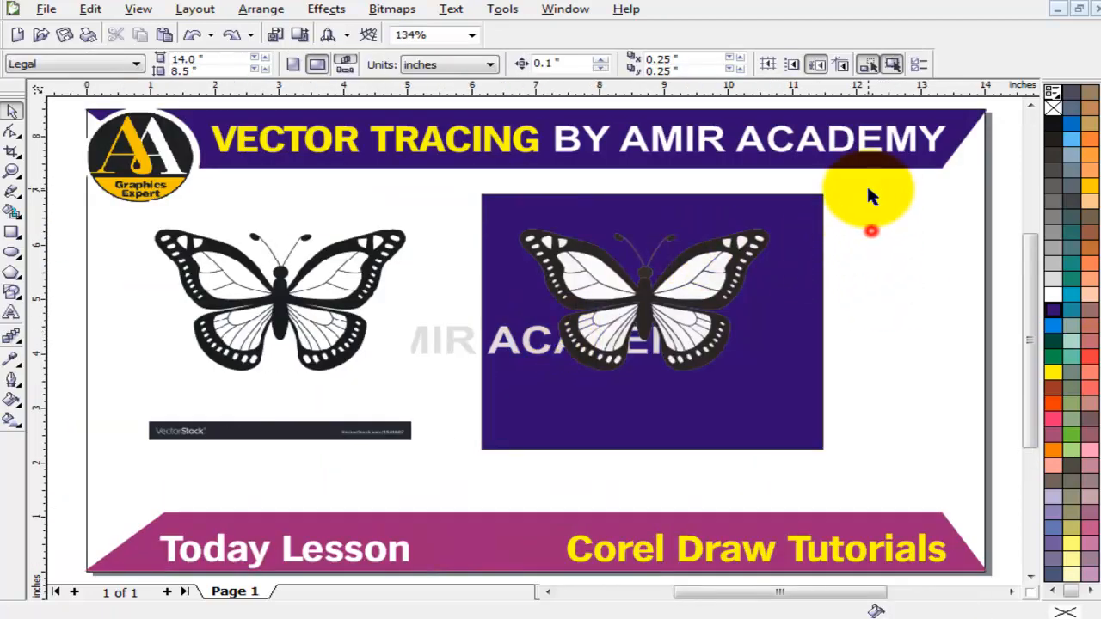
{"action": "left_click_drag", "start_coordinate": [872, 181], "coordinate": [450, 478]}
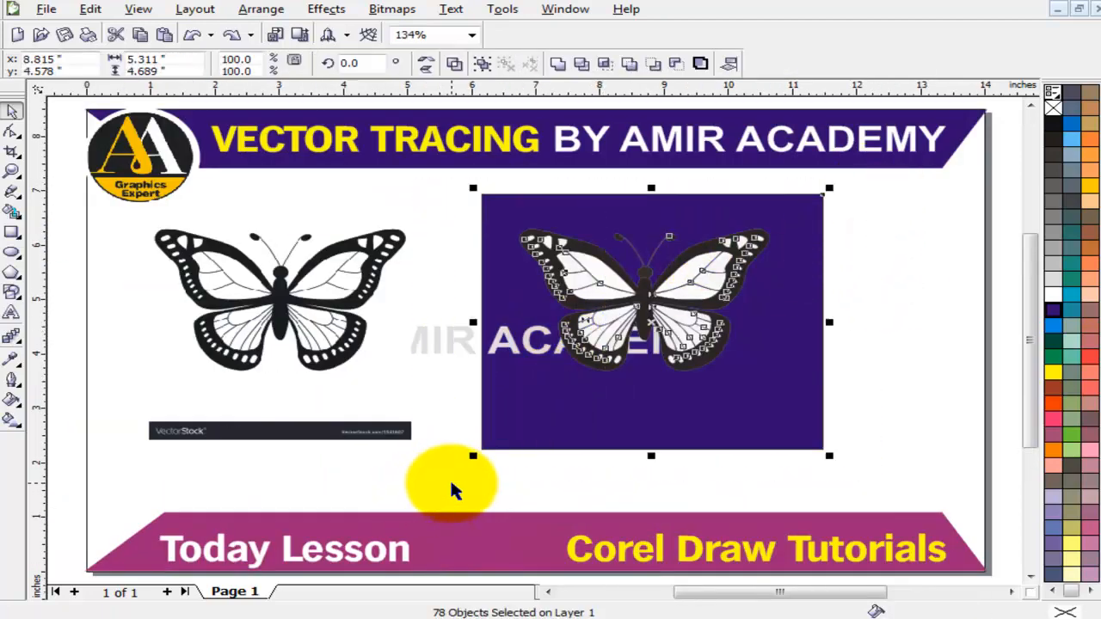
{"action": "left_click", "coordinate": [937, 268]}
Fill the large top cell of the right upper wing with a linear gradient from brown to orange-red
{"action": "key", "text": "z"}
{"action": "left_click_drag", "start_coordinate": [462, 184], "coordinate": [863, 424]}
{"action": "left_click", "coordinate": [12, 110]}
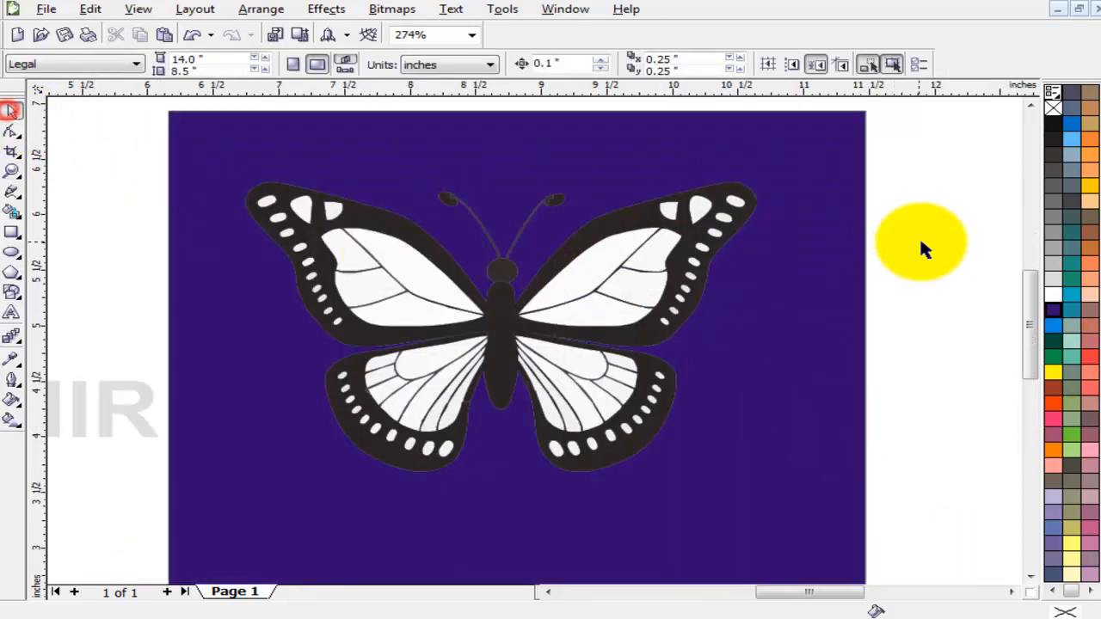
{"action": "left_click", "coordinate": [587, 275]}
{"action": "left_click", "coordinate": [11, 419]}
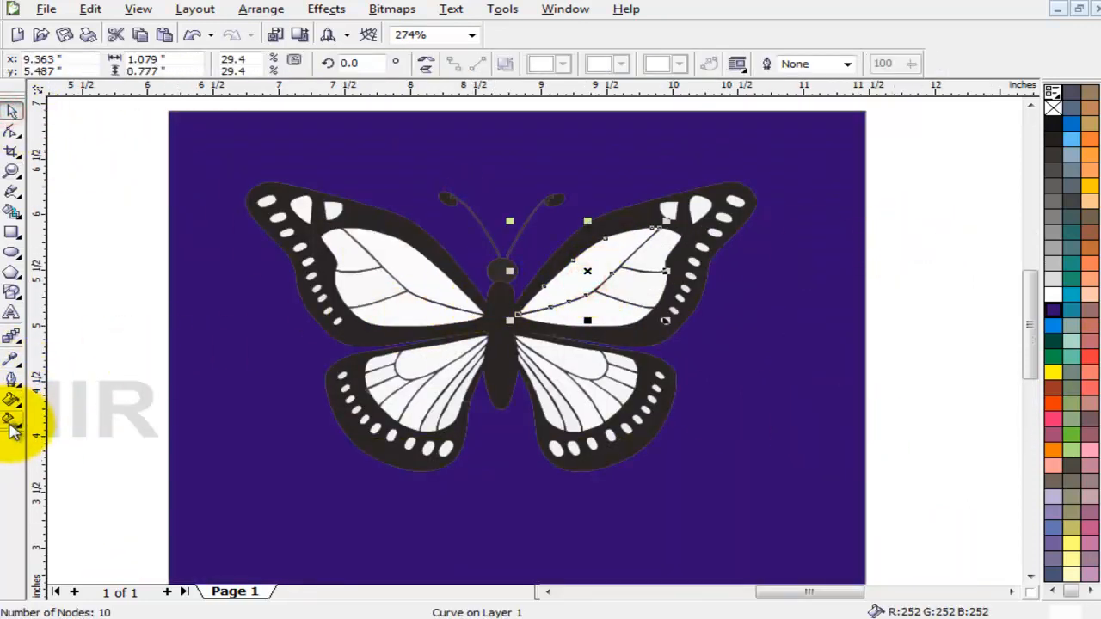
{"action": "left_click", "coordinate": [571, 265]}
{"action": "left_click_drag", "start_coordinate": [605, 286], "coordinate": [606, 284]}
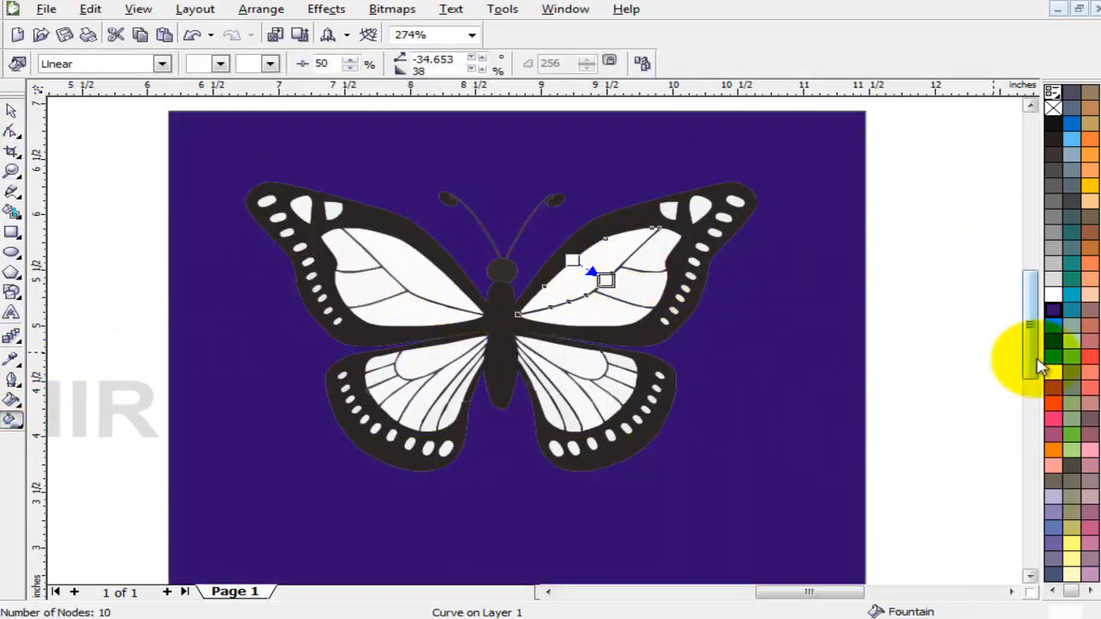
{"action": "mouse_move", "coordinate": [1052, 389]}
{"action": "left_mouse_down"}
{"action": "mouse_move", "coordinate": [651, 296]}
{"action": "mouse_move", "coordinate": [572, 261]}
{"action": "left_mouse_up"}
{"action": "left_click_drag", "start_coordinate": [1052, 403], "coordinate": [601, 284]}
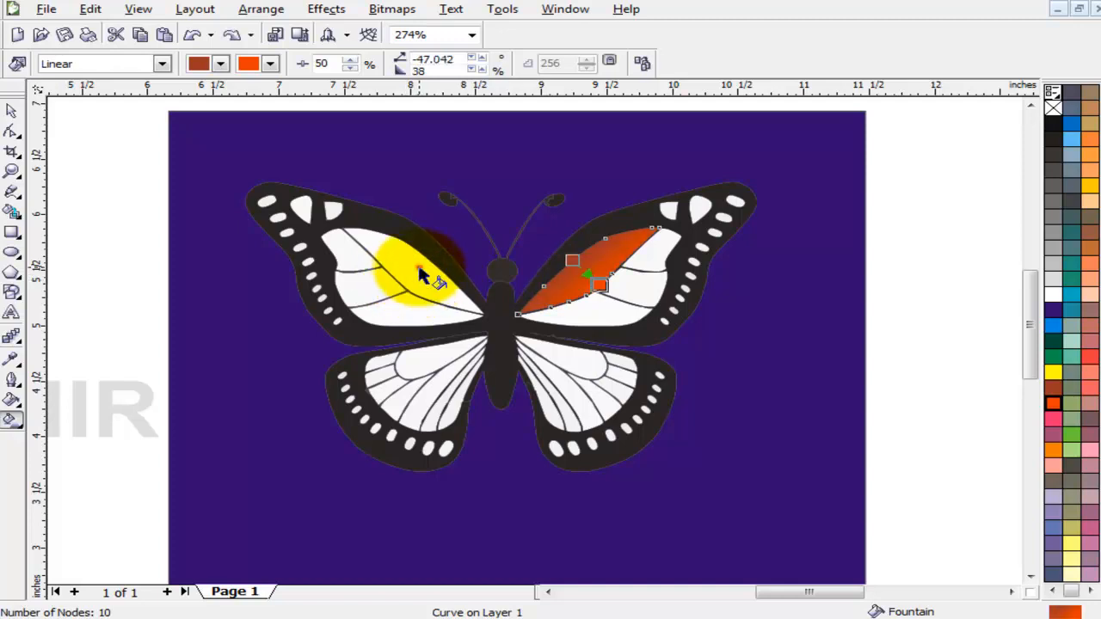
Give the large top cell of the left upper wing a matching brown to orange-red linear gradient
{"action": "left_click", "coordinate": [423, 266]}
{"action": "left_click_drag", "start_coordinate": [401, 276], "coordinate": [400, 276]}
{"action": "left_click_drag", "start_coordinate": [1054, 404], "coordinate": [438, 257]}
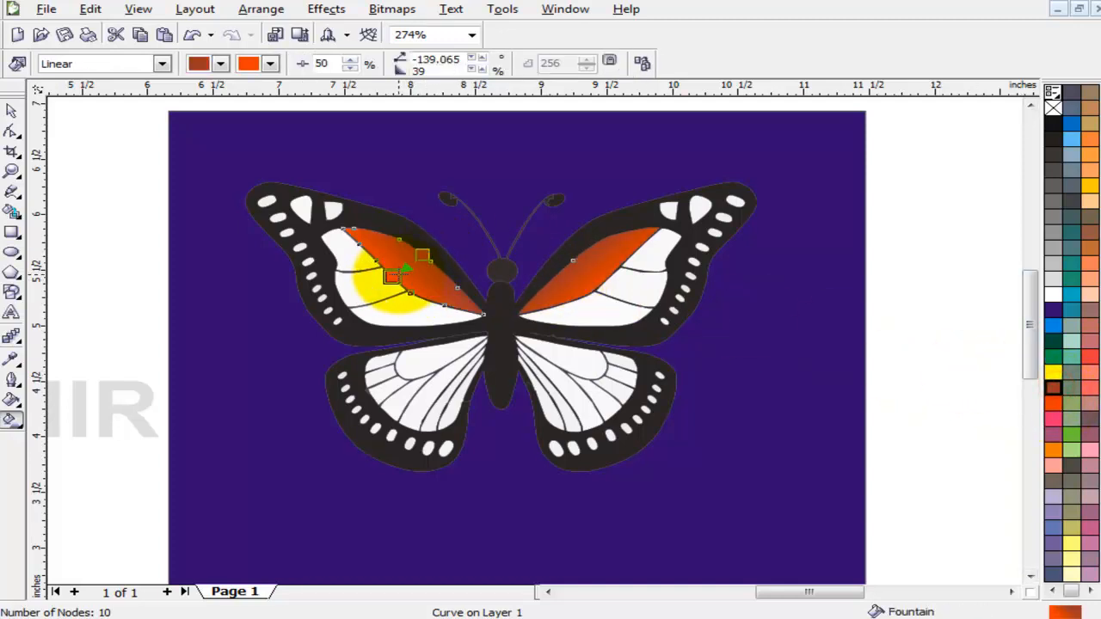
{"action": "left_click", "coordinate": [12, 110]}
{"action": "left_click", "coordinate": [909, 319]}
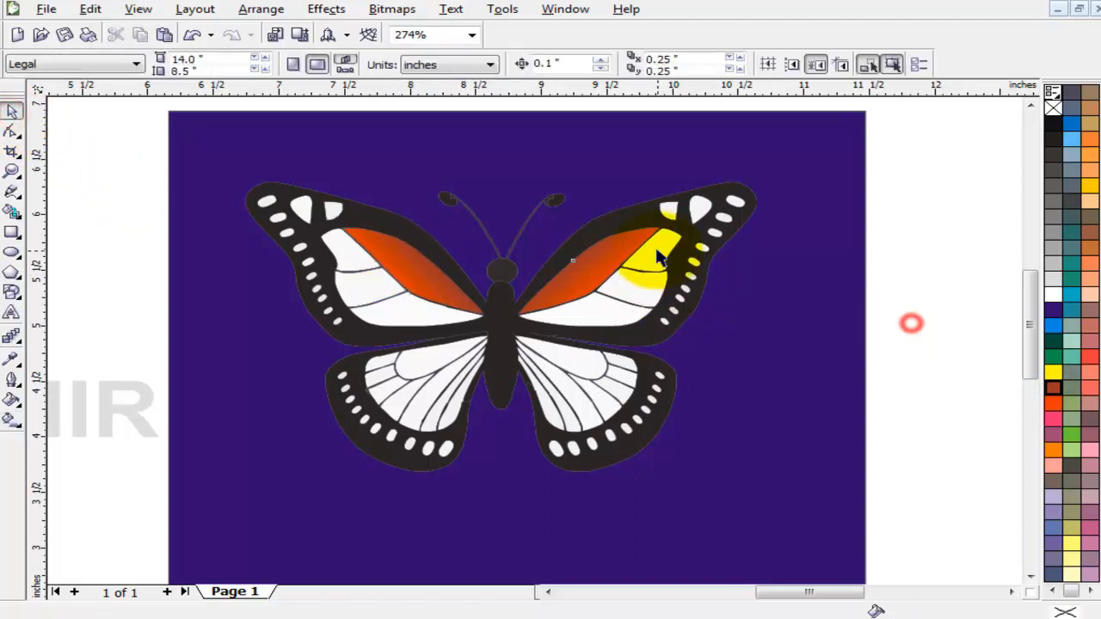
Fill the right upper wing's outer cell with Blue and its bottom cell with a linear gradient from Magenta to purple
{"action": "left_click", "coordinate": [651, 249]}
{"action": "left_click", "coordinate": [1054, 308]}
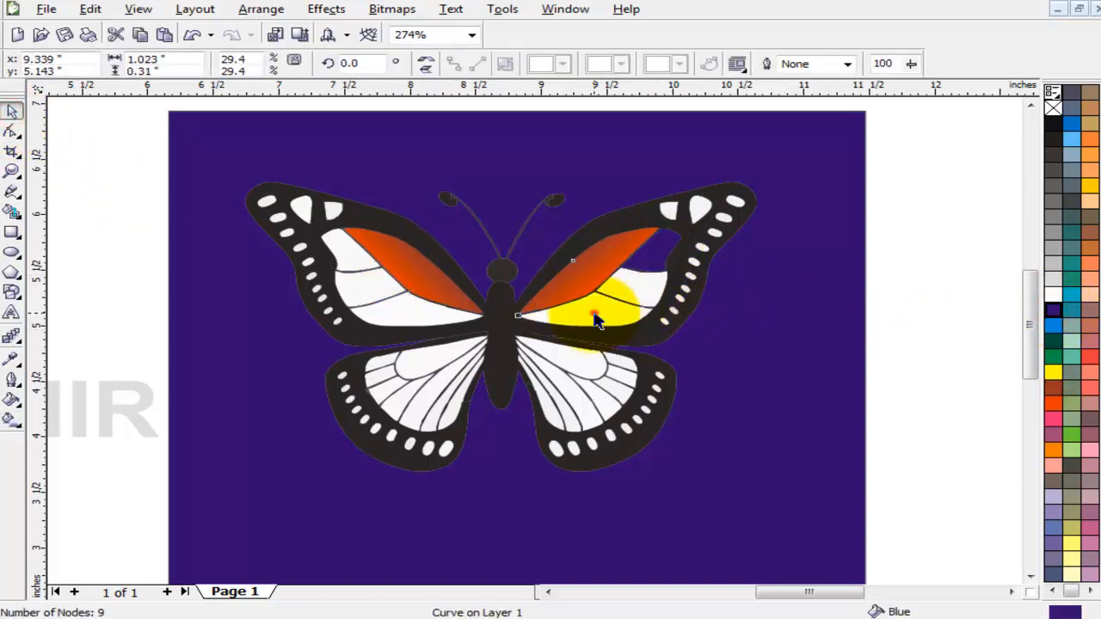
{"action": "left_click", "coordinate": [596, 320]}
{"action": "left_click", "coordinate": [1052, 417]}
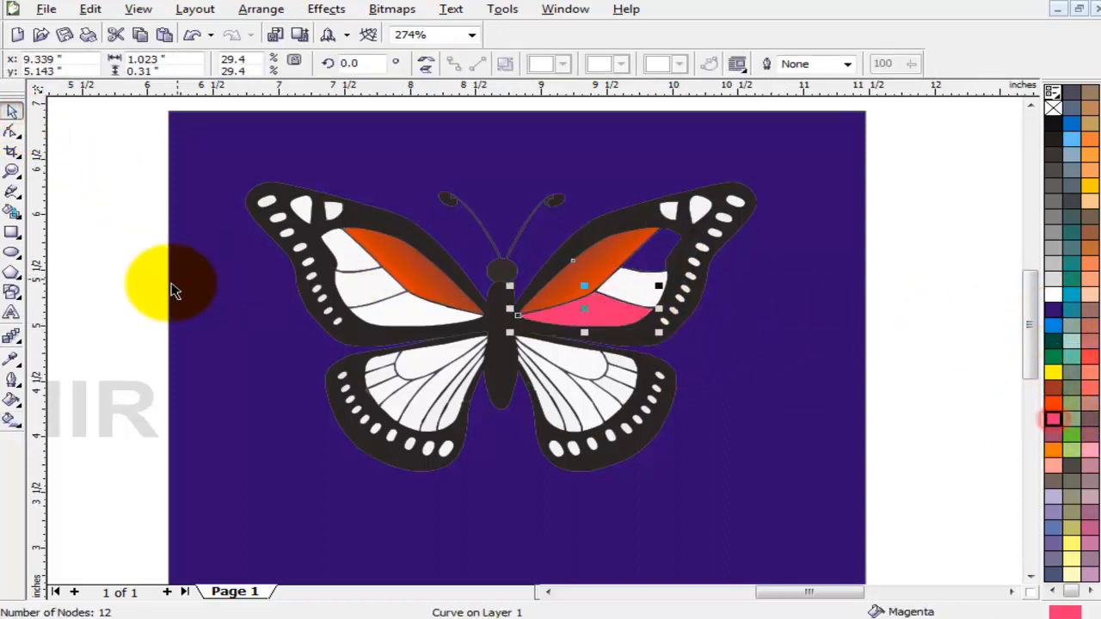
{"action": "left_click", "coordinate": [12, 421]}
{"action": "left_click_drag", "start_coordinate": [529, 320], "coordinate": [609, 310]}
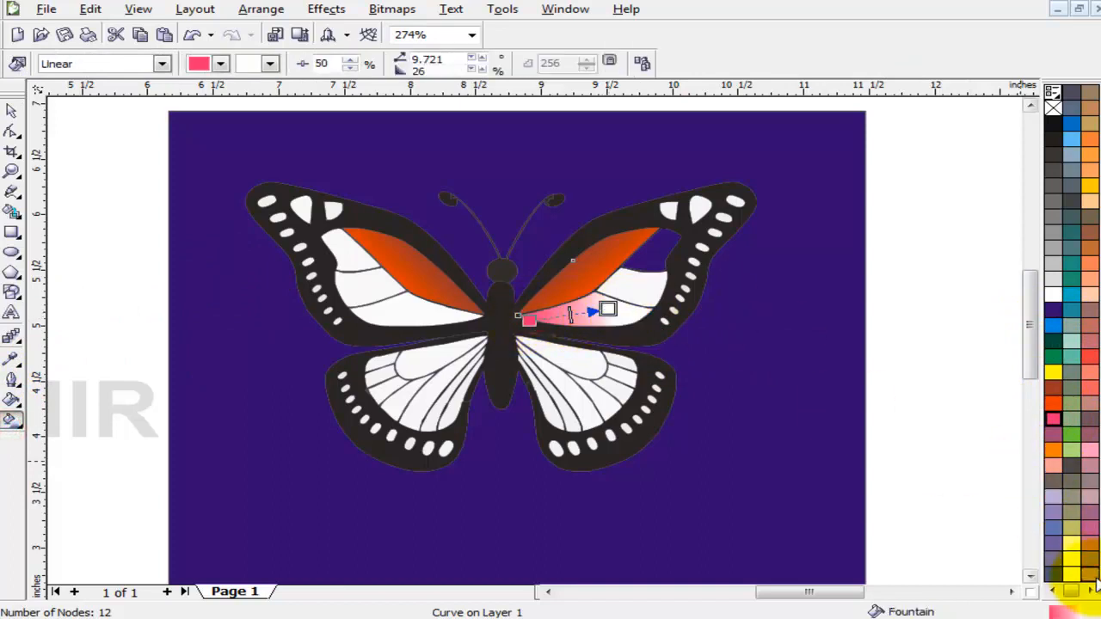
{"action": "left_click", "coordinate": [1090, 591]}
{"action": "left_click_drag", "start_coordinate": [1089, 140], "coordinate": [608, 309]}
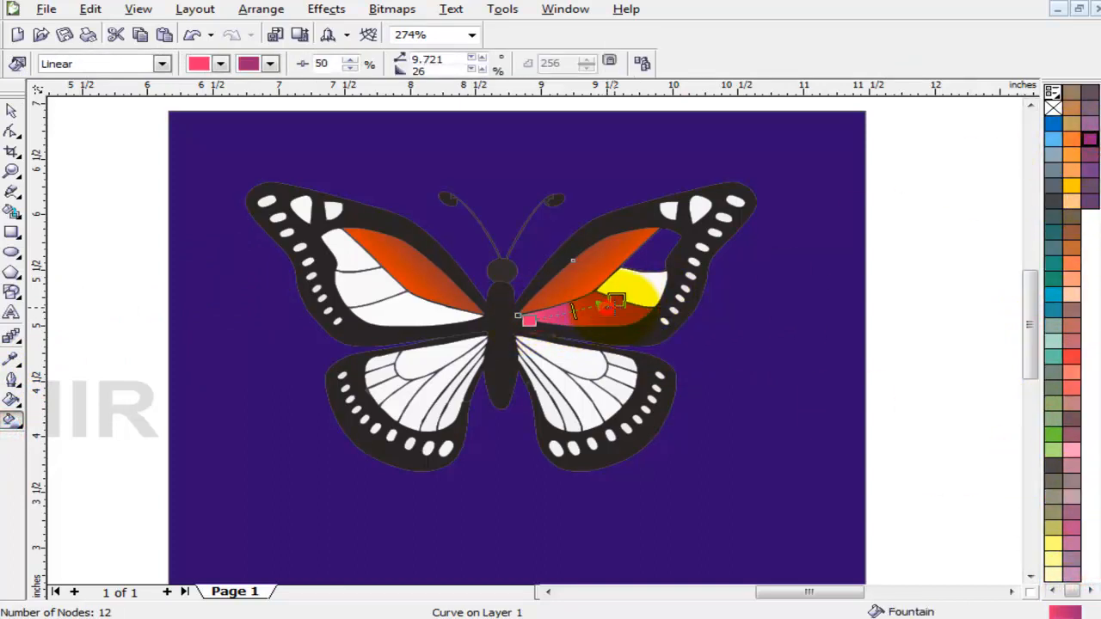
Fill the bottom cell of the left upper wing with a linear gradient from Magenta near the body to purple outward
{"action": "left_click", "coordinate": [424, 325]}
{"action": "left_click_drag", "start_coordinate": [471, 312], "coordinate": [379, 312]}
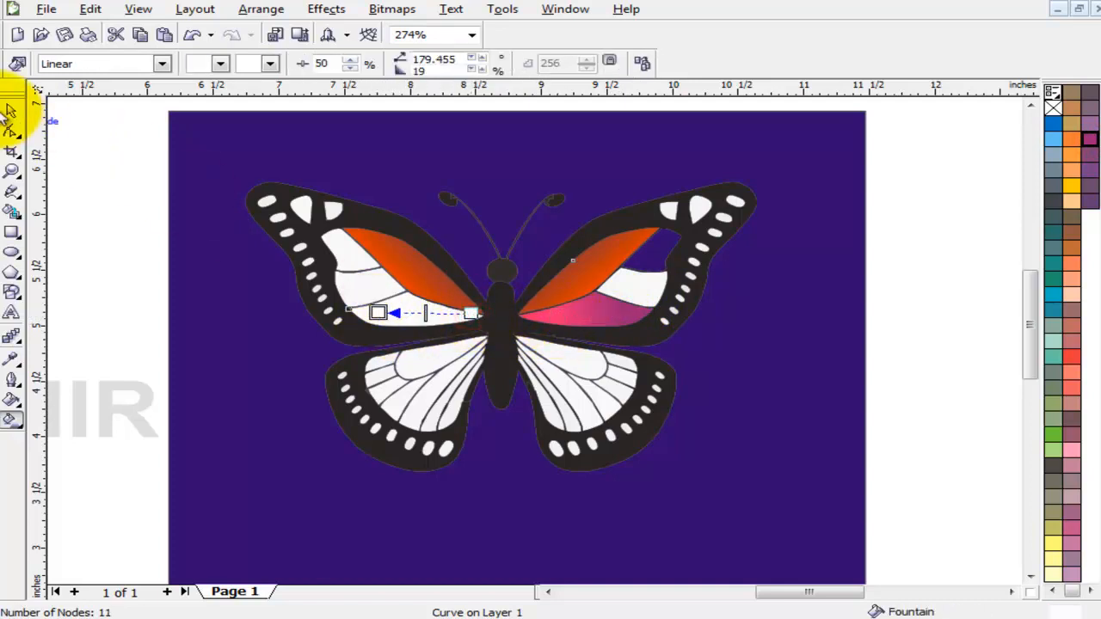
{"action": "left_click_drag", "start_coordinate": [1094, 148], "coordinate": [378, 313]}
{"action": "left_click", "coordinate": [1090, 590]}
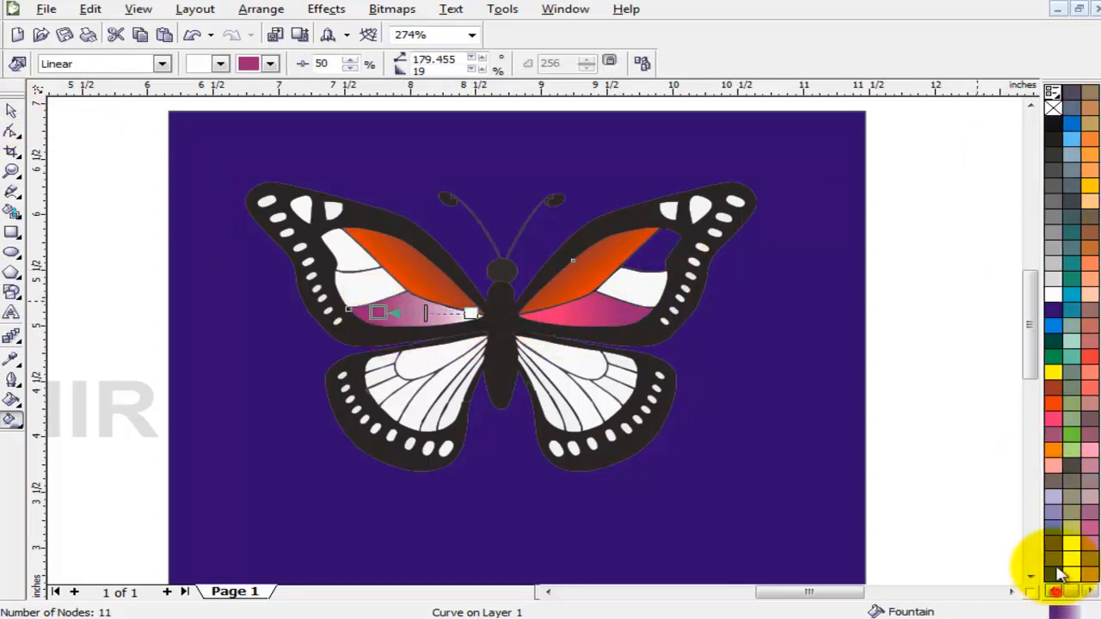
{"action": "left_click_drag", "start_coordinate": [1052, 419], "coordinate": [471, 313]}
{"action": "left_click", "coordinate": [8, 112]}
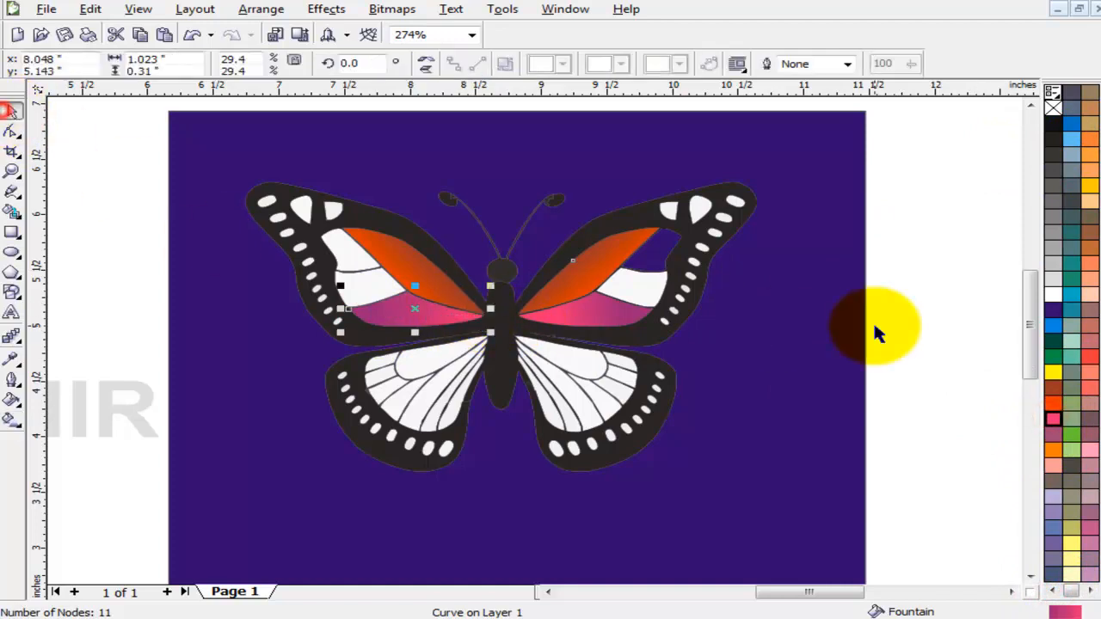
{"action": "left_click", "coordinate": [892, 323]}
Apply a linear gradient diagonally across the outer cell of the right upper wing, running inward from its upper corner
{"action": "left_click", "coordinate": [651, 254]}
{"action": "left_click", "coordinate": [13, 420]}
{"action": "left_click_drag", "start_coordinate": [673, 232], "coordinate": [636, 262]}
Try cyan and two shades of green as the gradient colors of the right upper wing's outer cell
{"action": "left_click_drag", "start_coordinate": [1070, 294], "coordinate": [636, 258]}
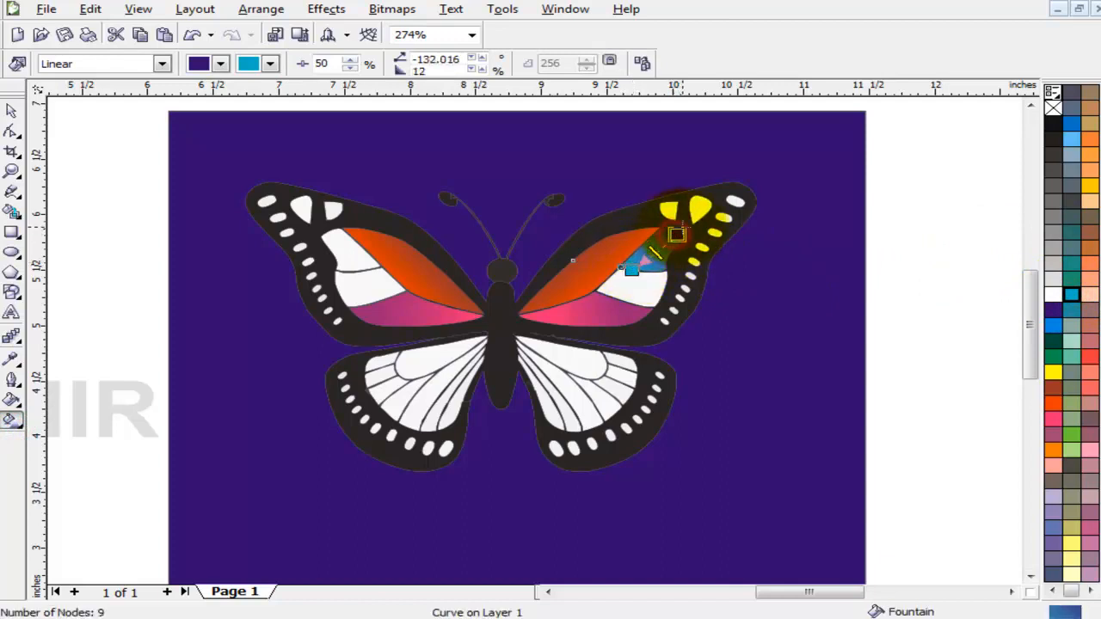
{"action": "left_click_drag", "start_coordinate": [1054, 355], "coordinate": [701, 232]}
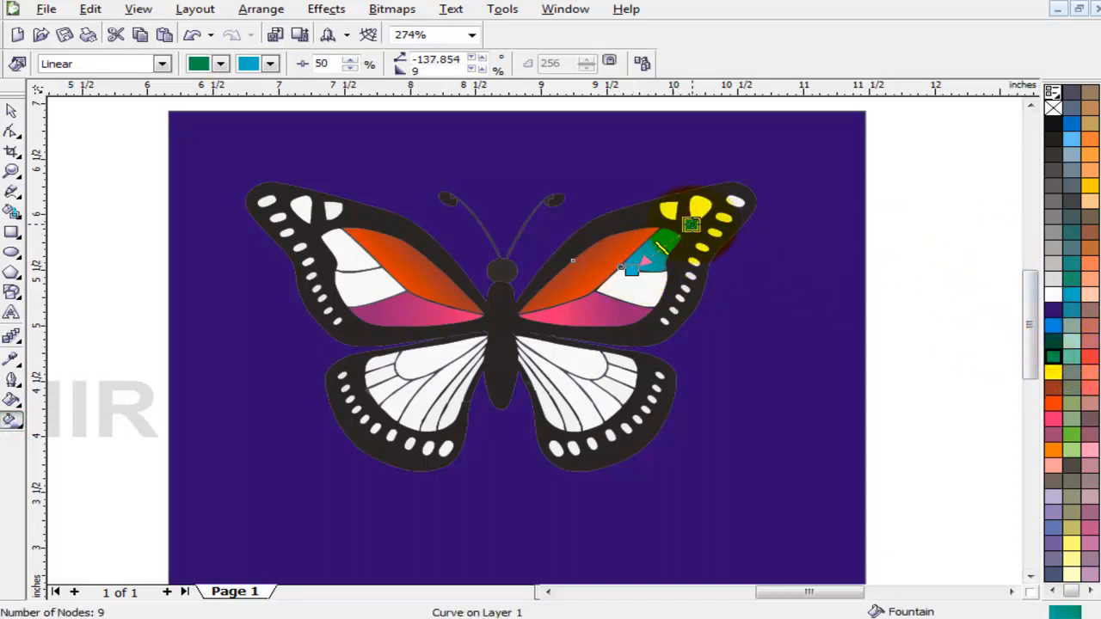
{"action": "left_click_drag", "start_coordinate": [1071, 433], "coordinate": [633, 275]}
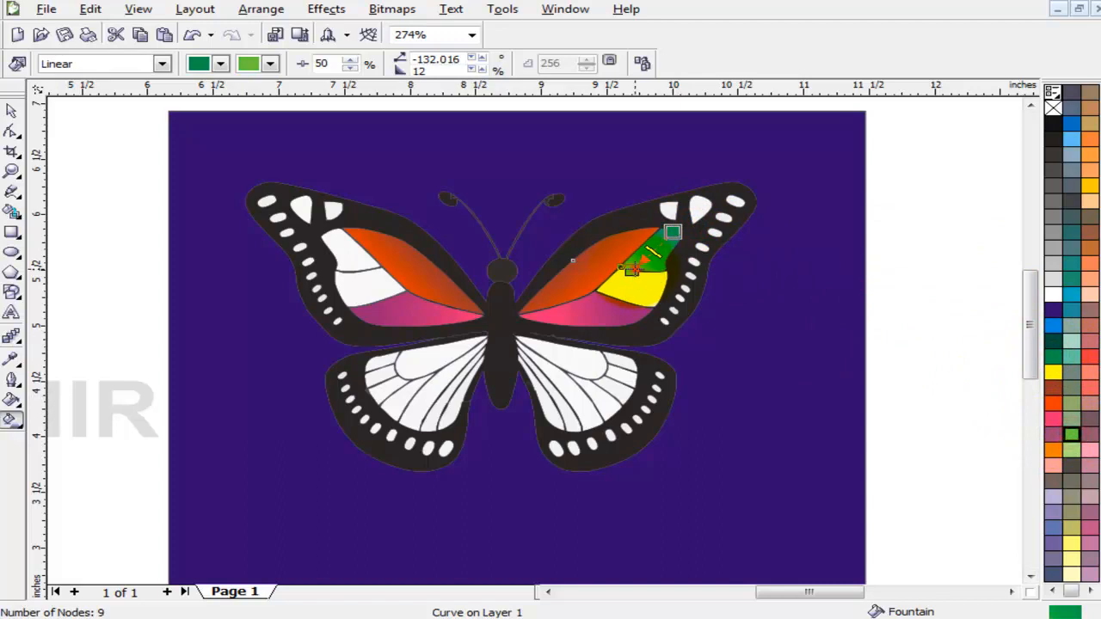
Set the right outer cell's gradient to Blue and Magenta, and apply a matching gradient to the left upper wing's outer cell
{"action": "left_click_drag", "start_coordinate": [1052, 311], "coordinate": [675, 230]}
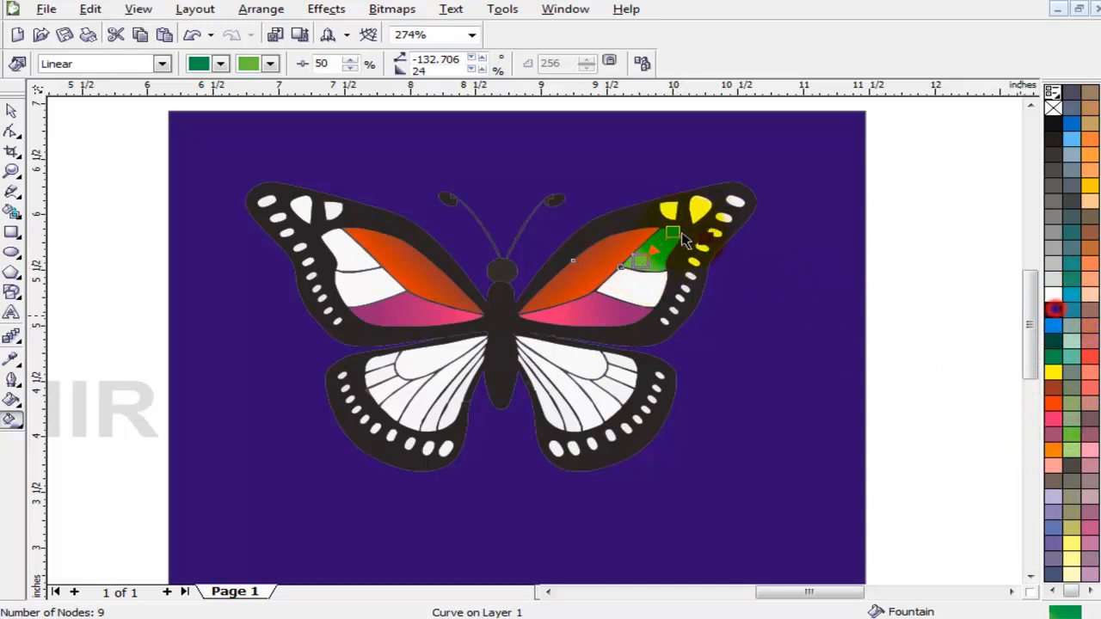
{"action": "left_click_drag", "start_coordinate": [1052, 419], "coordinate": [658, 274]}
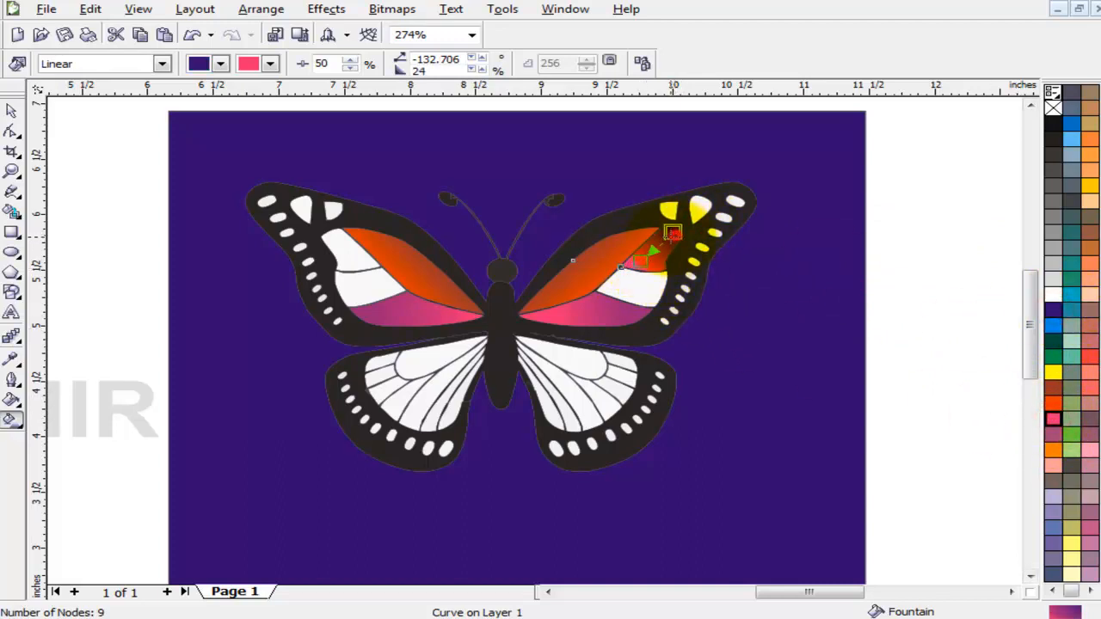
{"action": "left_click", "coordinate": [332, 242]}
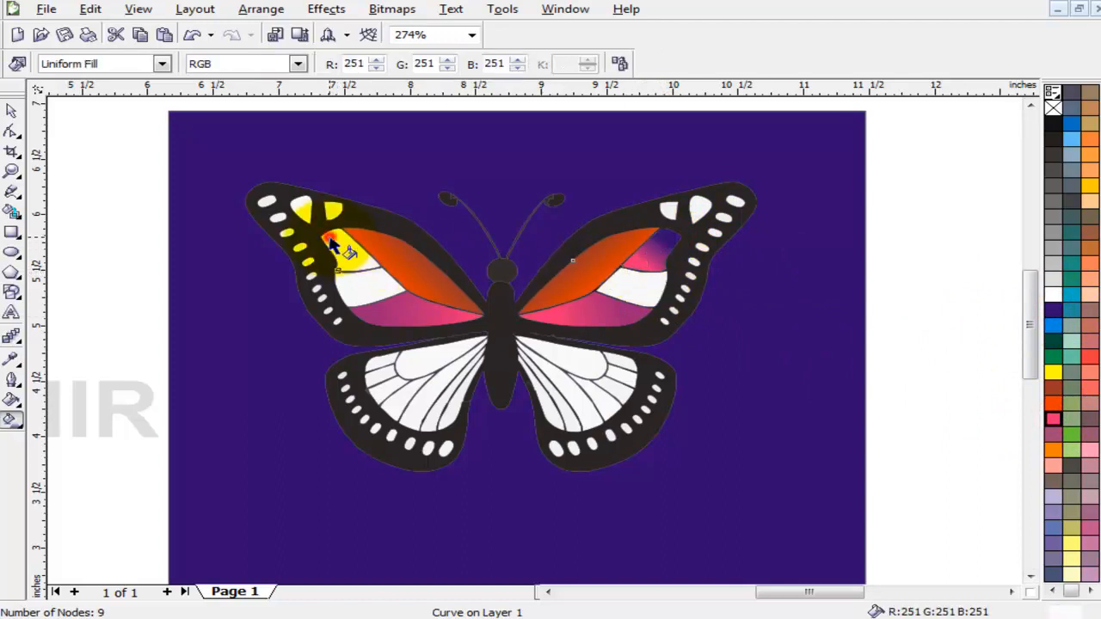
{"action": "left_click_drag", "start_coordinate": [330, 230], "coordinate": [359, 259]}
{"action": "left_click_drag", "start_coordinate": [1052, 310], "coordinate": [330, 231]}
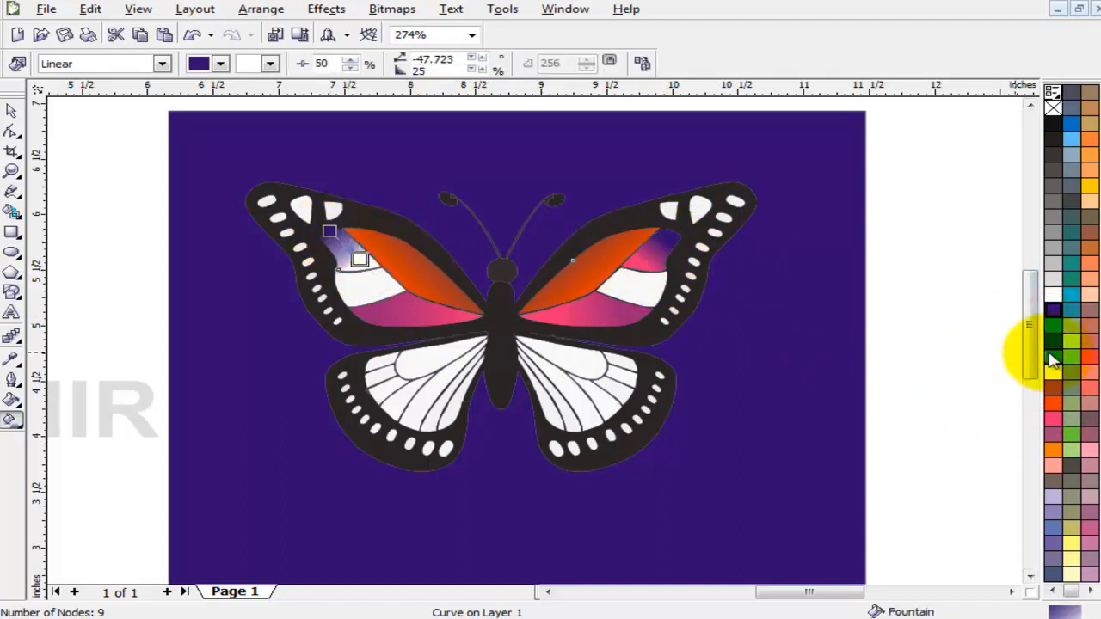
{"action": "left_click_drag", "start_coordinate": [1053, 419], "coordinate": [359, 258]}
Fill the middle cell of the left upper wing with Chartreuse and change it to a radial gradient with a white center
{"action": "left_click", "coordinate": [373, 287]}
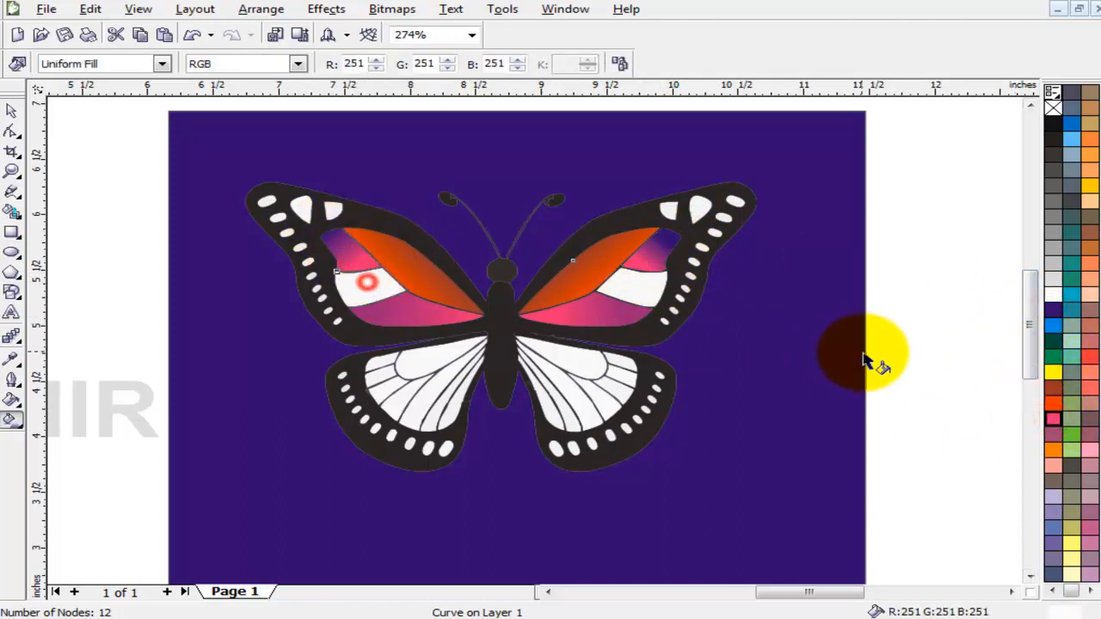
{"action": "left_click", "coordinate": [1073, 448]}
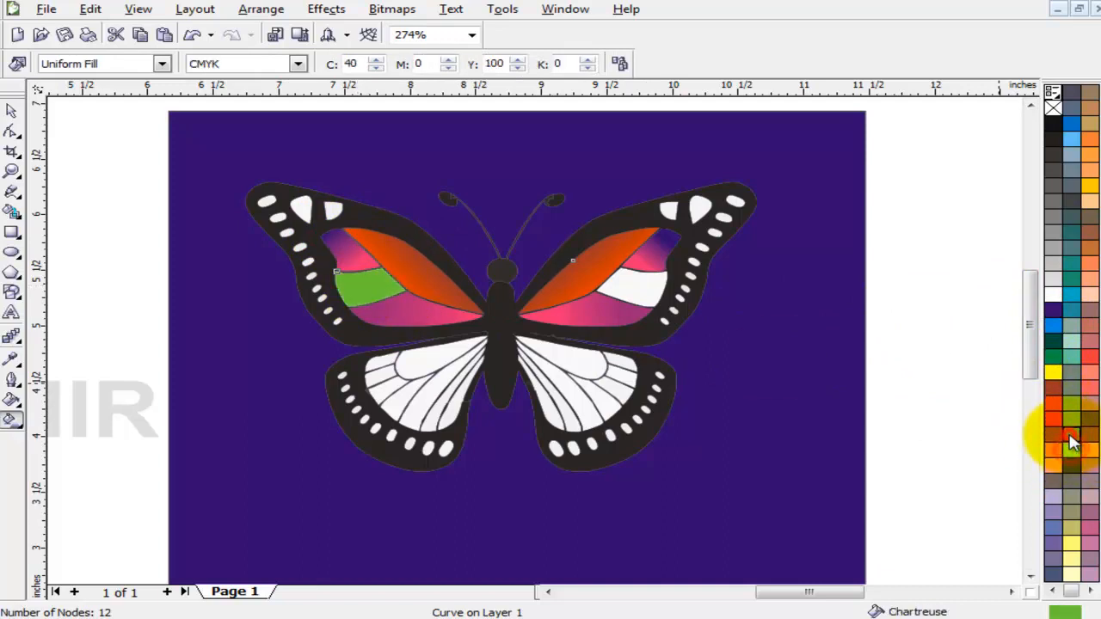
{"action": "left_click", "coordinate": [12, 418]}
{"action": "left_click", "coordinate": [51, 62]}
{"action": "left_click", "coordinate": [75, 112]}
Repeat the green and white radial gradient on the middle cell of the right upper wing
{"action": "left_click", "coordinate": [641, 291]}
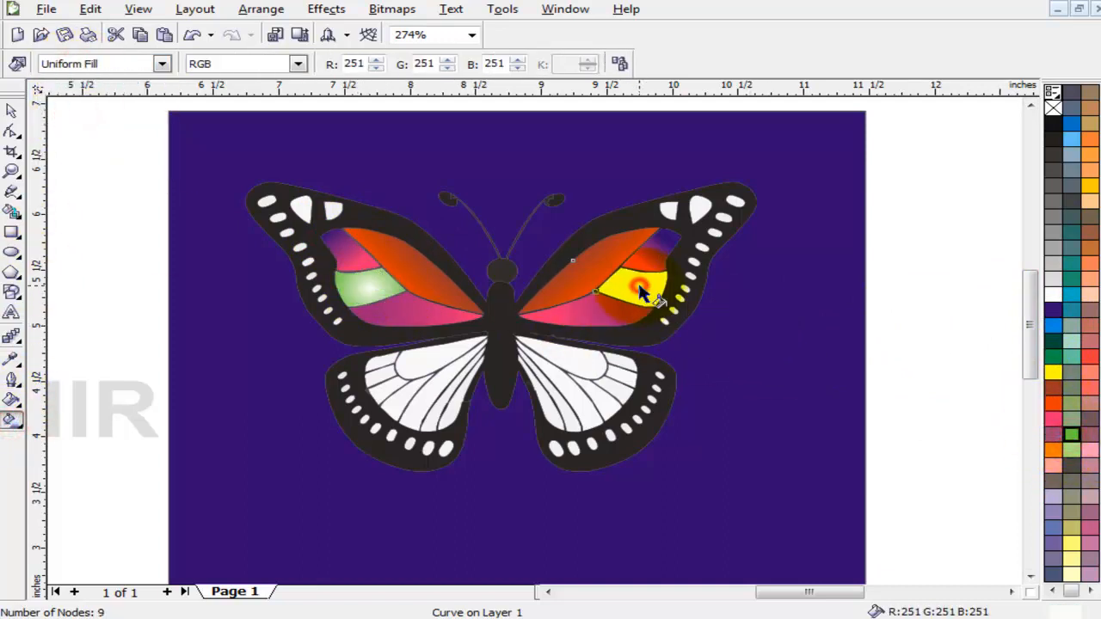
{"action": "key", "text": "ctrl+r"}
{"action": "left_click", "coordinate": [12, 111]}
{"action": "left_click", "coordinate": [1019, 350]}
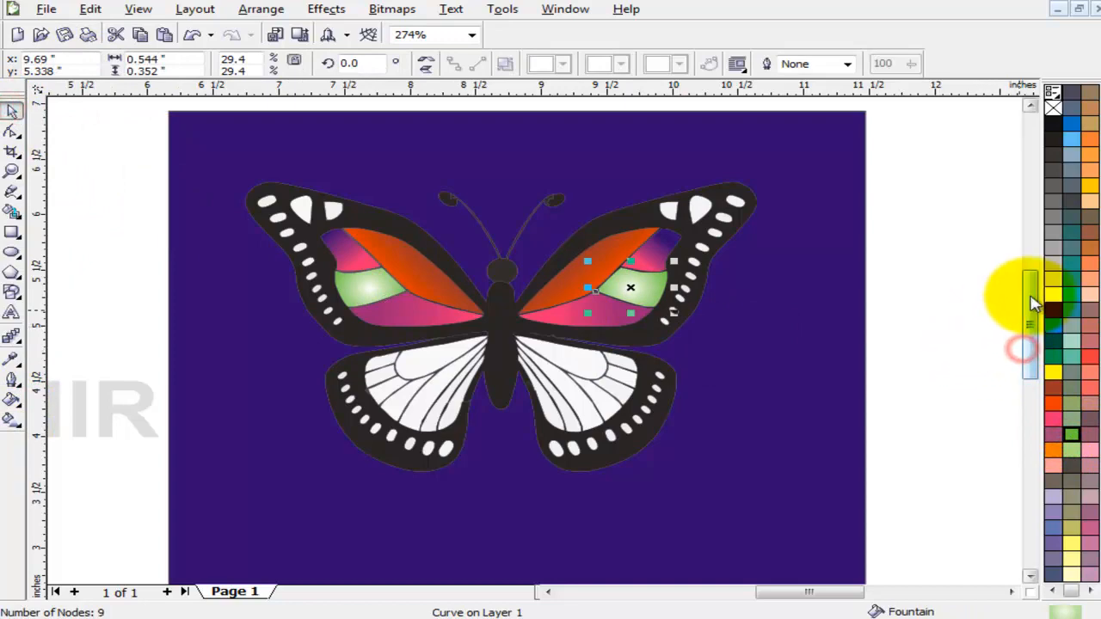
Apply a horizontal linear gradient across the dark frame of the upper wings and the body
{"action": "left_click_drag", "start_coordinate": [1029, 295], "coordinate": [1029, 300]}
{"action": "left_click", "coordinate": [956, 314]}
{"action": "left_click", "coordinate": [629, 203]}
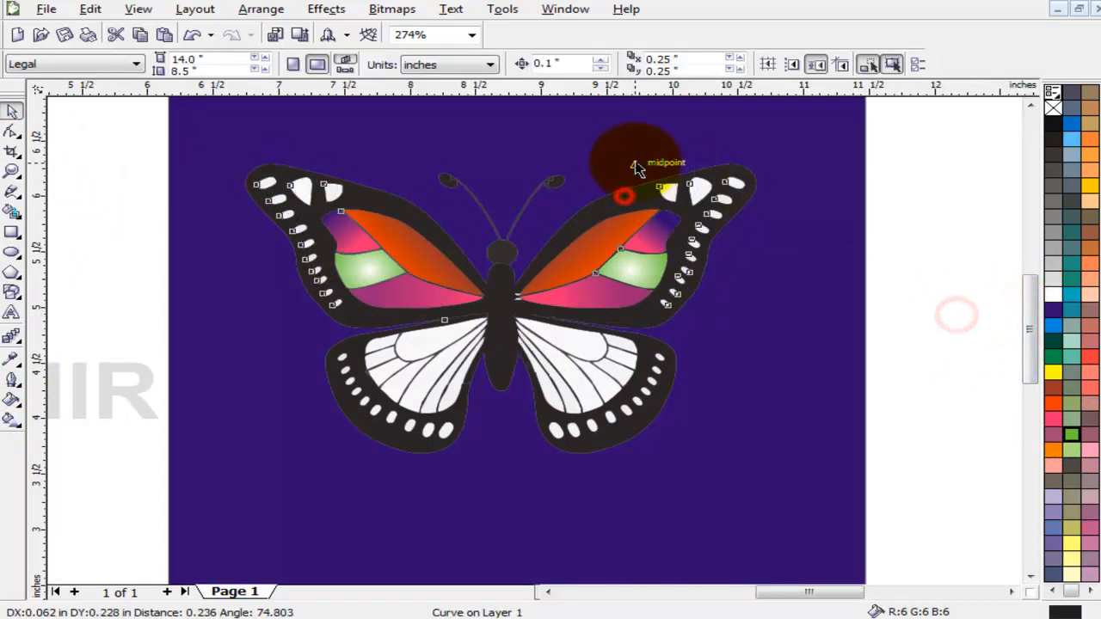
{"action": "left_click", "coordinate": [12, 419]}
{"action": "left_click_drag", "start_coordinate": [333, 306], "coordinate": [669, 320]}
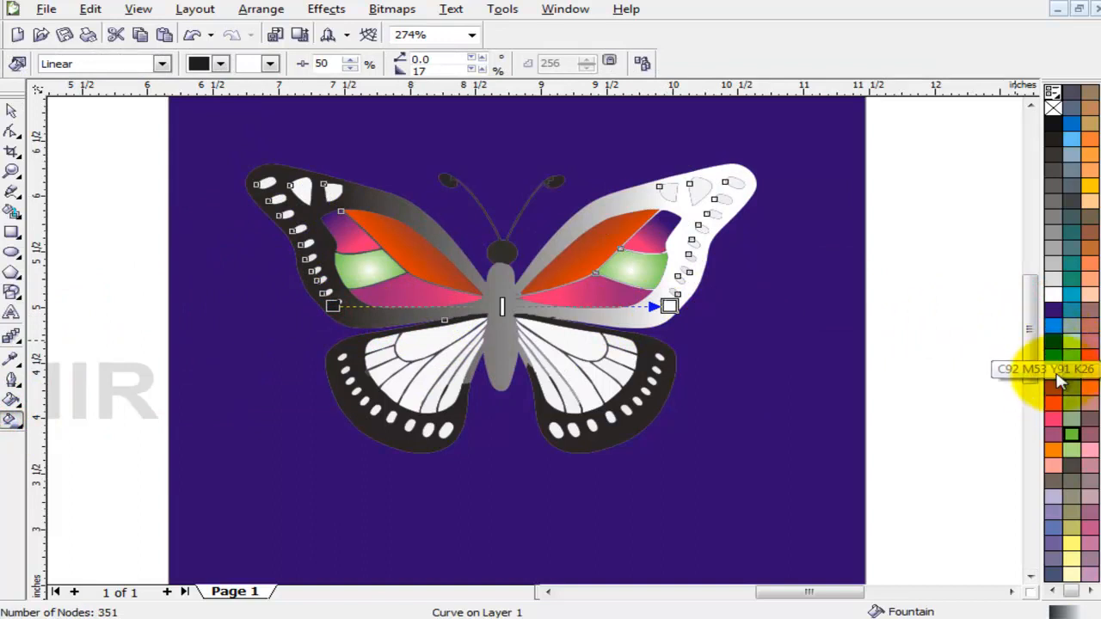
Try brown and orange as the end colors of the upper frame's gradient, and set both ends to black
{"action": "left_click_drag", "start_coordinate": [1056, 389], "coordinate": [336, 306]}
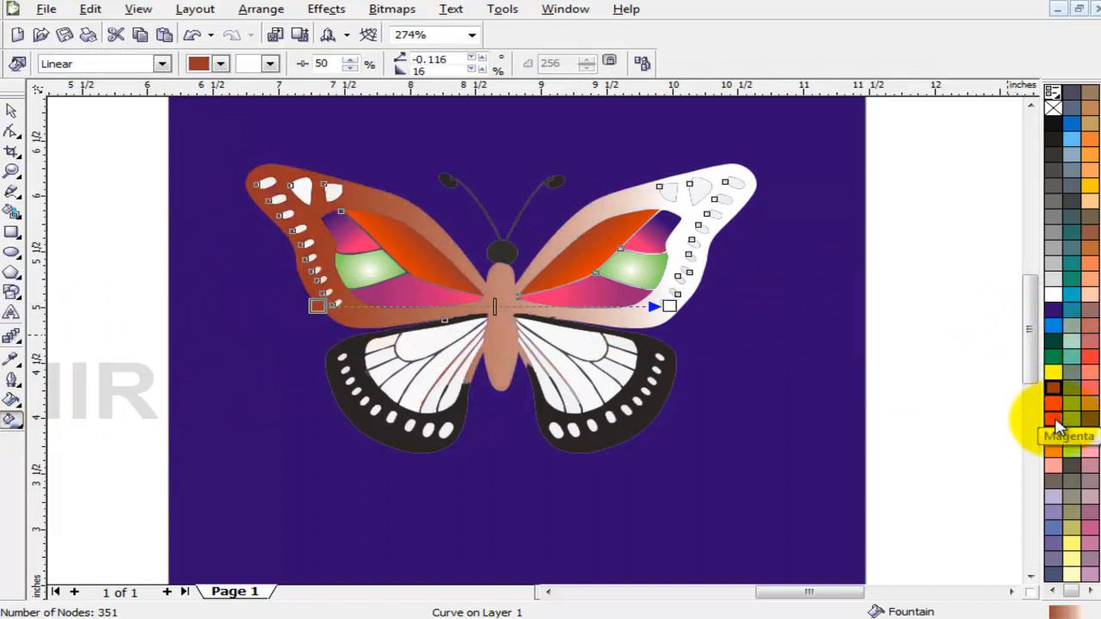
{"action": "left_click_drag", "start_coordinate": [1056, 423], "coordinate": [670, 304]}
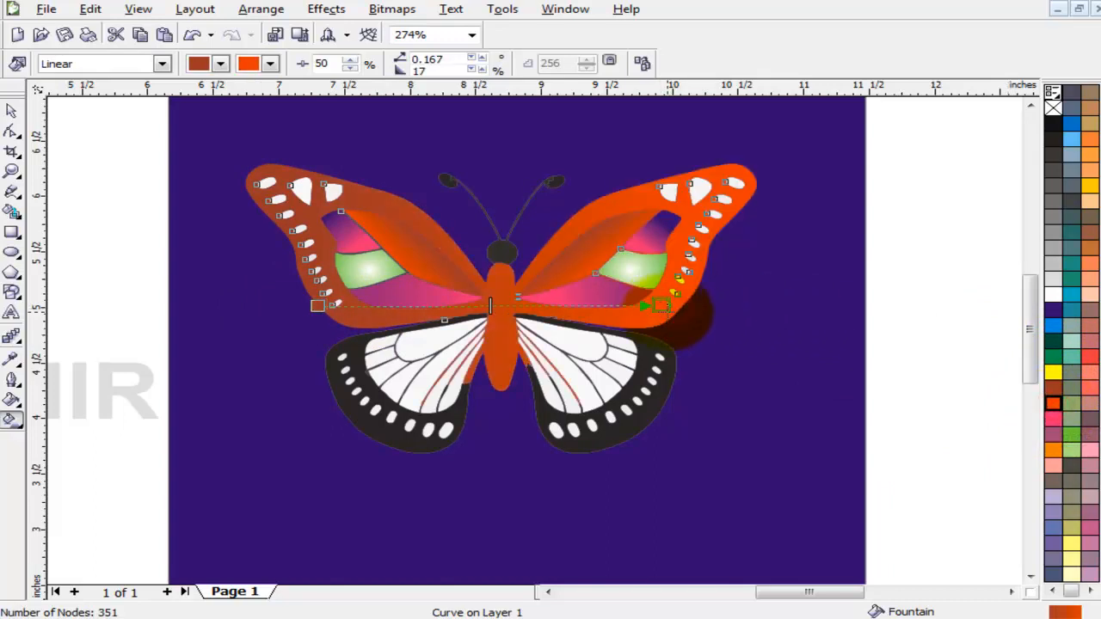
{"action": "left_click_drag", "start_coordinate": [1052, 123], "coordinate": [317, 305]}
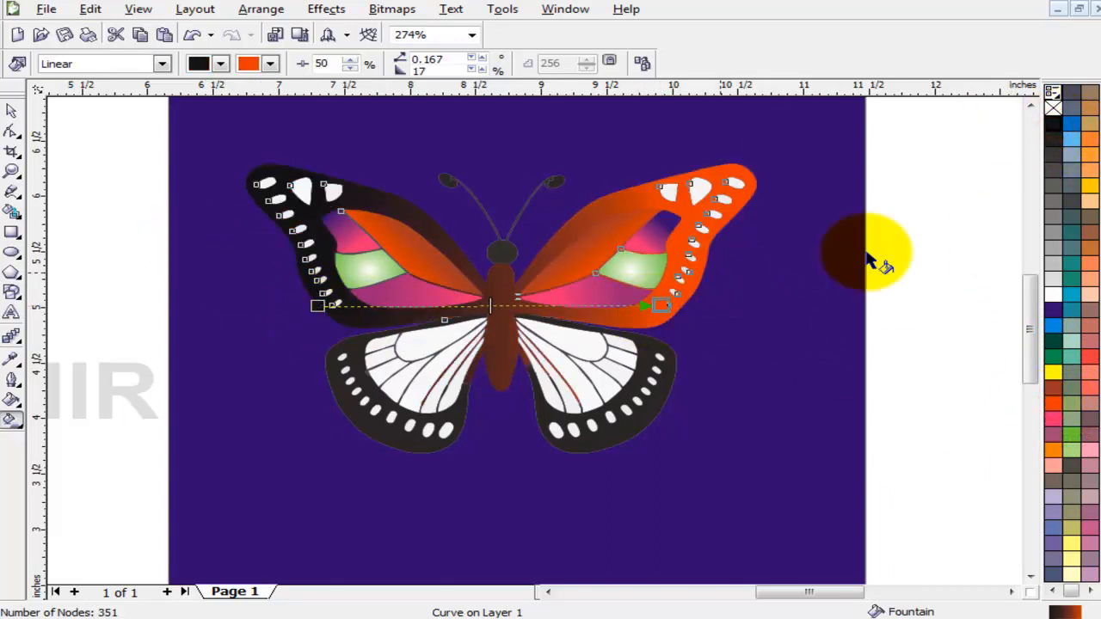
{"action": "left_click_drag", "start_coordinate": [1052, 123], "coordinate": [657, 296]}
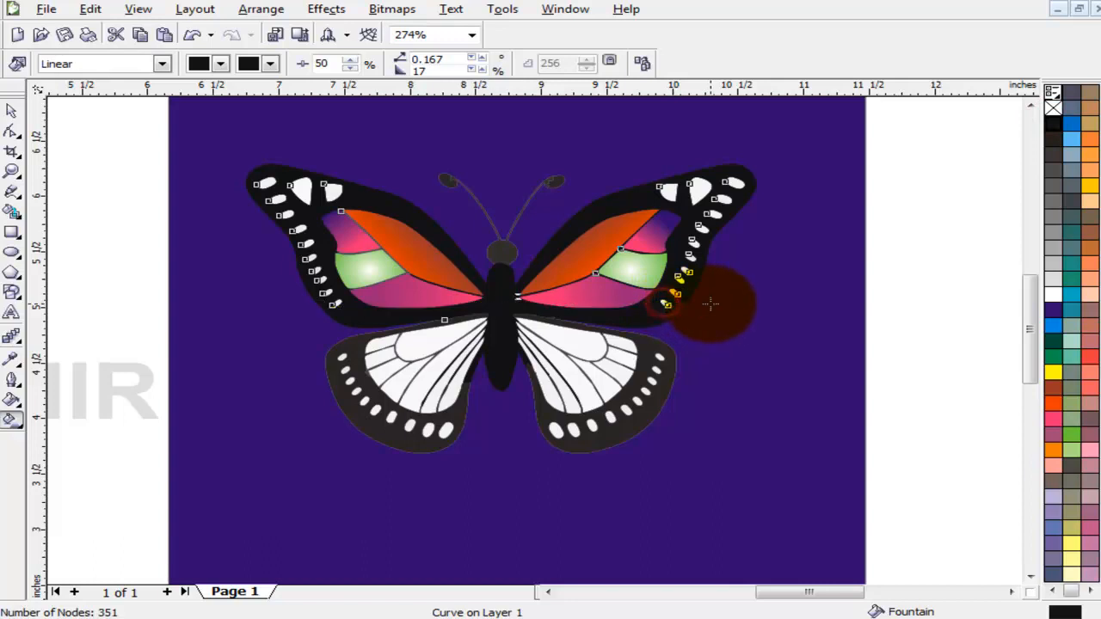
Add brown and orange color stops on the right half of the upper frame's gradient and a black stop at the body
{"action": "mouse_move", "coordinate": [1052, 247]}
{"action": "left_mouse_down"}
{"action": "mouse_move", "coordinate": [730, 307]}
{"action": "mouse_move", "coordinate": [652, 303]}
{"action": "left_mouse_up"}
{"action": "left_click_drag", "start_coordinate": [1052, 386], "coordinate": [658, 303]}
{"action": "mouse_move", "coordinate": [1057, 408]}
{"action": "left_mouse_down"}
{"action": "mouse_move", "coordinate": [596, 304]}
{"action": "mouse_move", "coordinate": [548, 303]}
{"action": "left_mouse_up"}
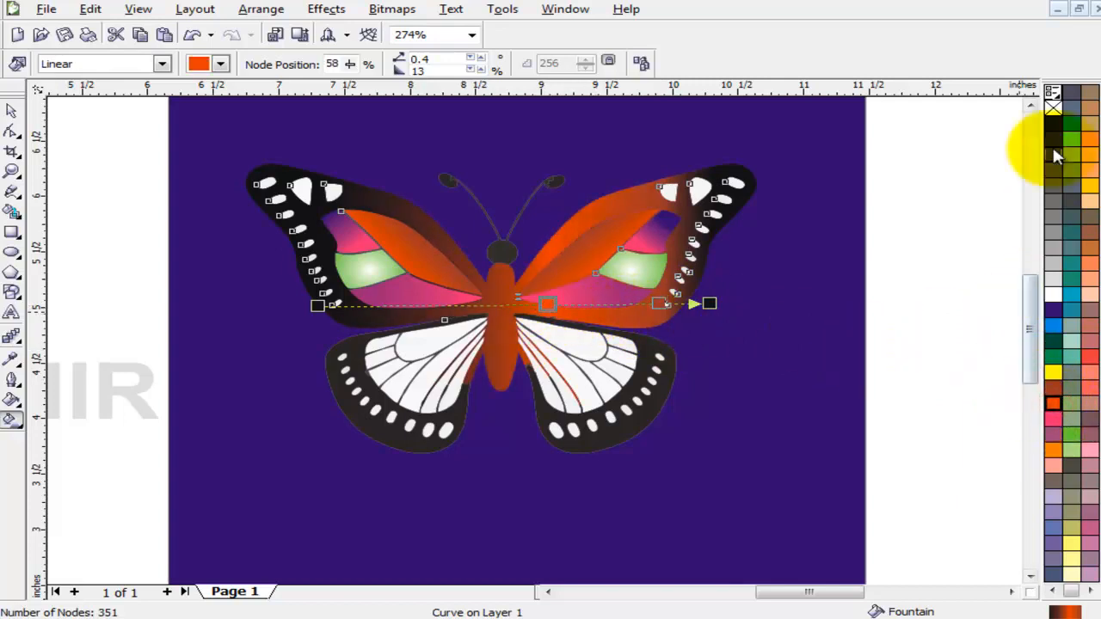
{"action": "left_click_drag", "start_coordinate": [1052, 124], "coordinate": [499, 307]}
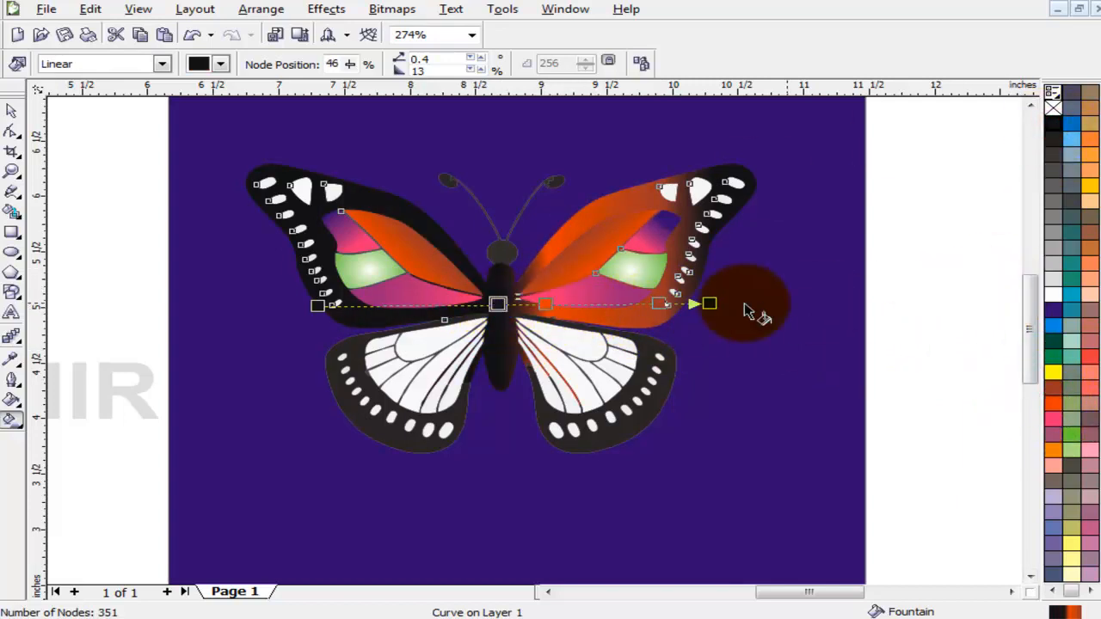
Add matching brown and orange stops on the left half of the upper frame's gradient and fine-tune the stop positions
{"action": "mouse_move", "coordinate": [1054, 367]}
{"action": "left_mouse_down"}
{"action": "mouse_move", "coordinate": [673, 356]}
{"action": "mouse_move", "coordinate": [291, 305]}
{"action": "mouse_move", "coordinate": [361, 305]}
{"action": "left_mouse_up"}
{"action": "left_click_drag", "start_coordinate": [498, 304], "coordinate": [533, 301]}
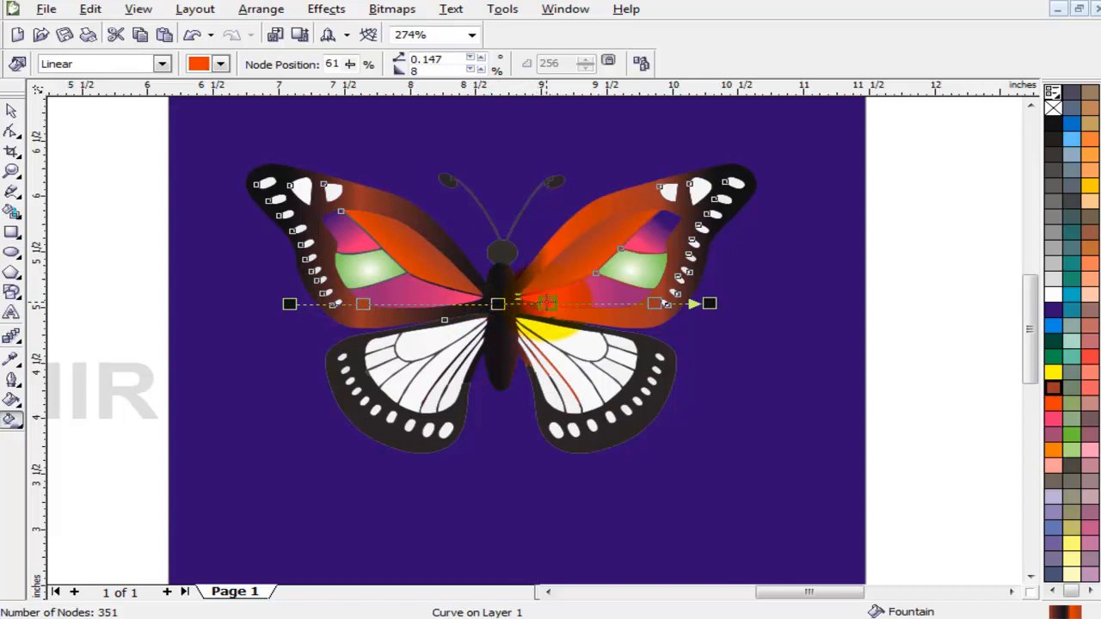
{"action": "left_click_drag", "start_coordinate": [363, 304], "coordinate": [373, 303]}
{"action": "left_click_drag", "start_coordinate": [1053, 402], "coordinate": [437, 306]}
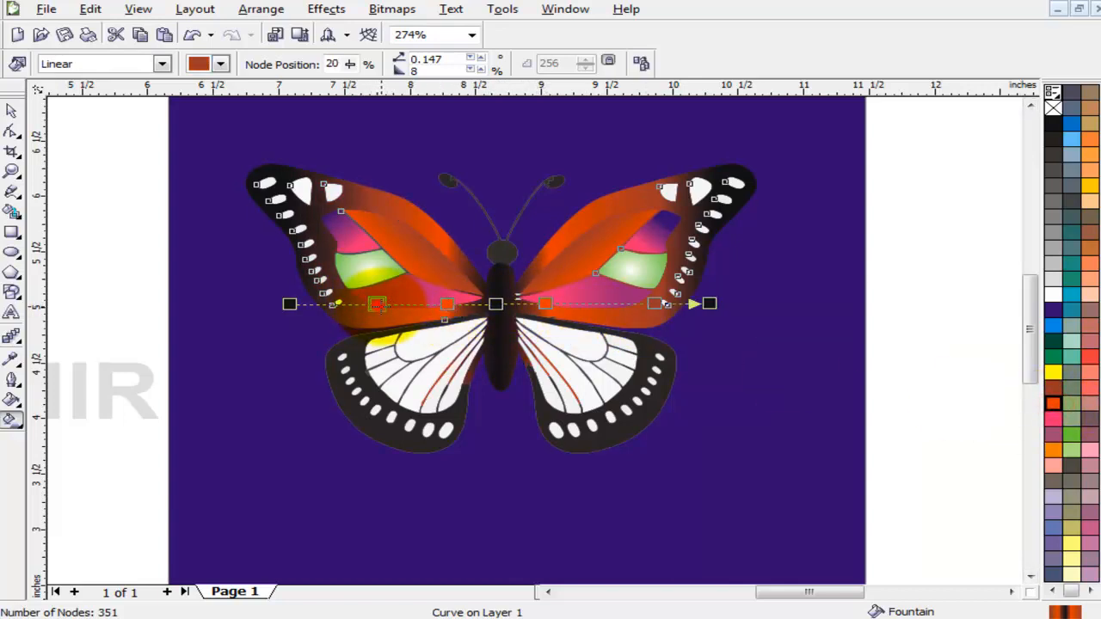
{"action": "left_click", "coordinate": [12, 110]}
{"action": "left_click", "coordinate": [917, 286]}
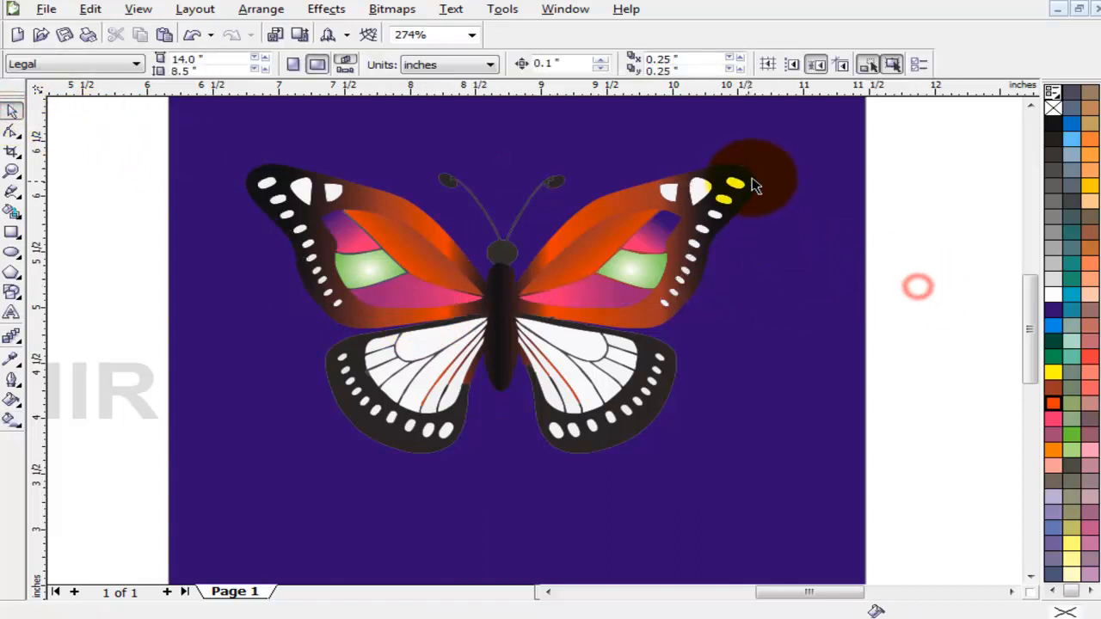
Remove the outlines from the four colored cells of the right upper wing
{"action": "left_click", "coordinate": [649, 237]}
{"action": "left_click", "coordinate": [588, 250], "text": "shift"}
{"action": "left_click", "coordinate": [639, 272], "text": "shift"}
{"action": "left_click", "coordinate": [565, 297], "text": "shift"}
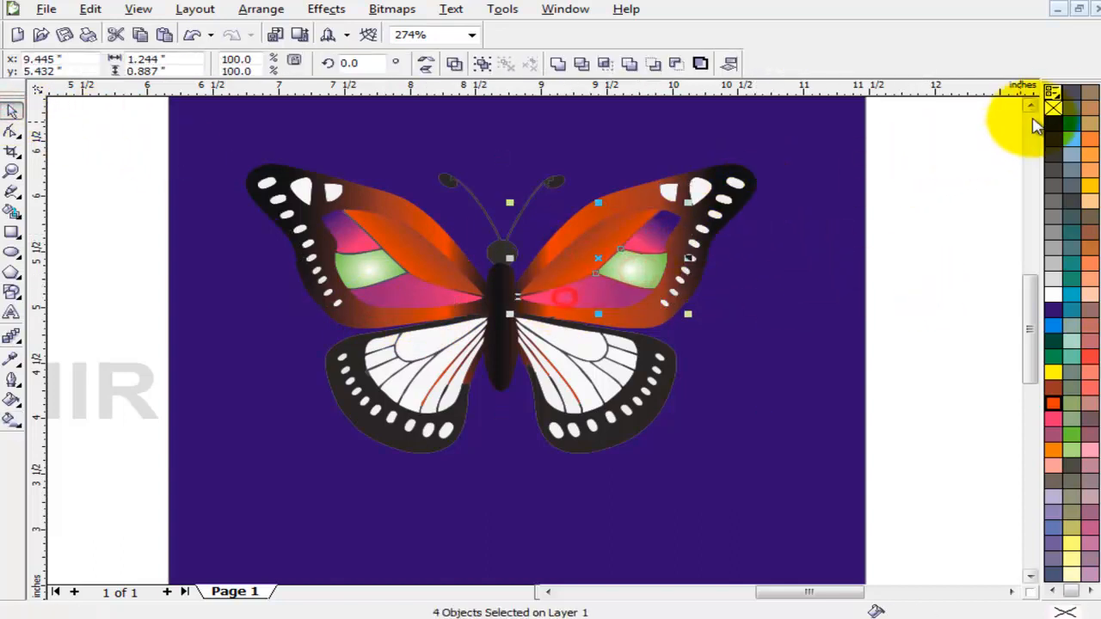
{"action": "left_click", "coordinate": [941, 258]}
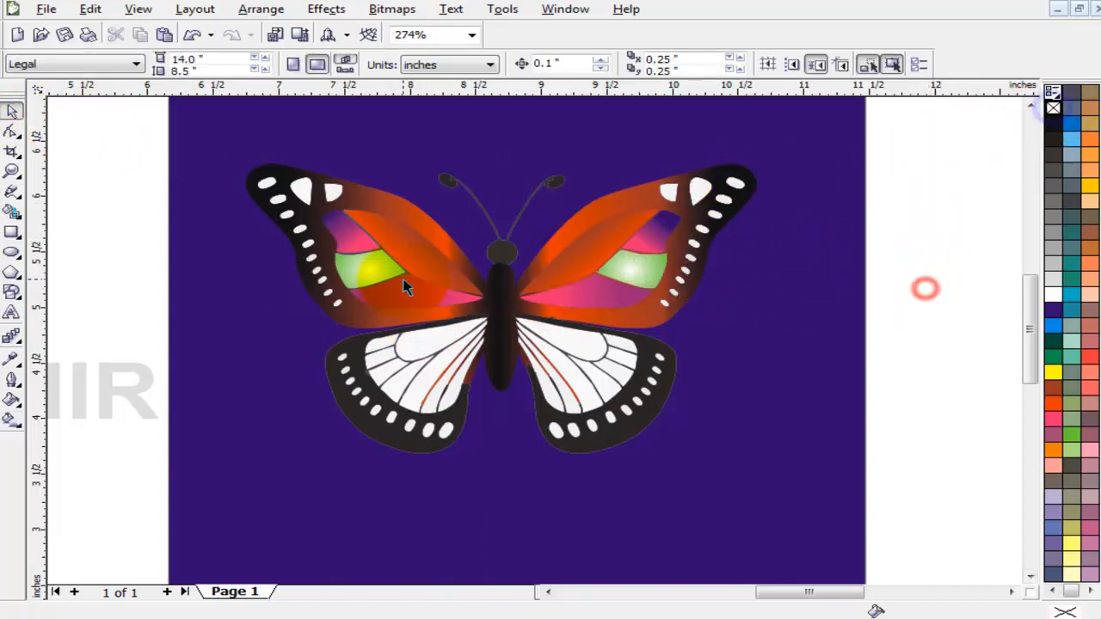
Remove the outlines from the four colored cells of the left upper wing
{"action": "left_click", "coordinate": [444, 251]}
{"action": "key", "text": "ctrl+z"}
{"action": "left_click", "coordinate": [398, 297], "text": "shift"}
{"action": "left_click", "coordinate": [373, 273], "text": "shift"}
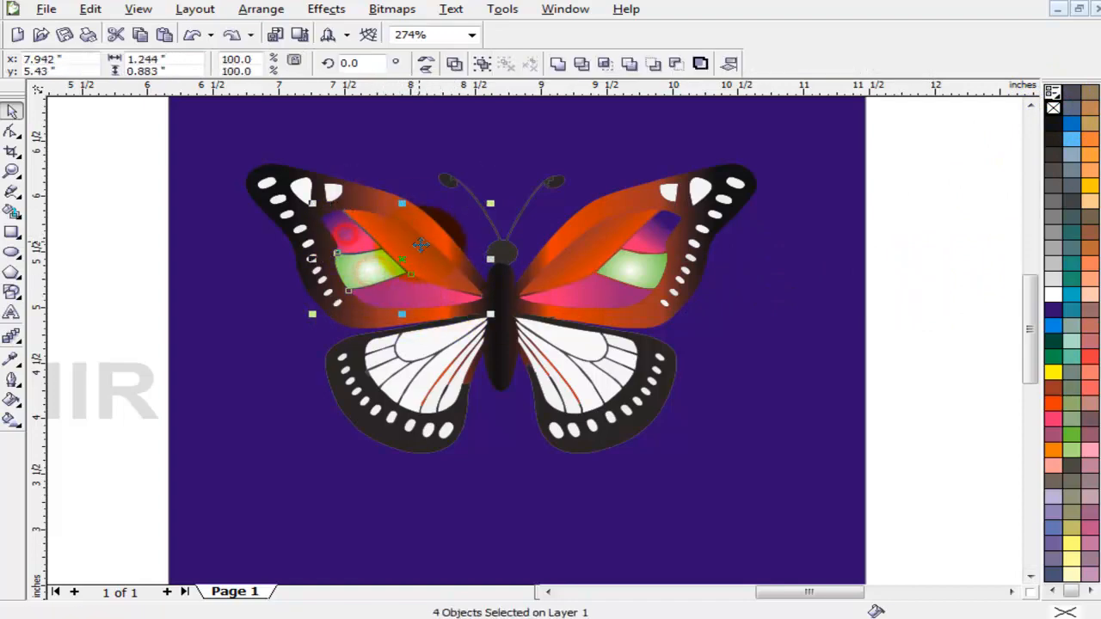
{"action": "left_click", "coordinate": [940, 303]}
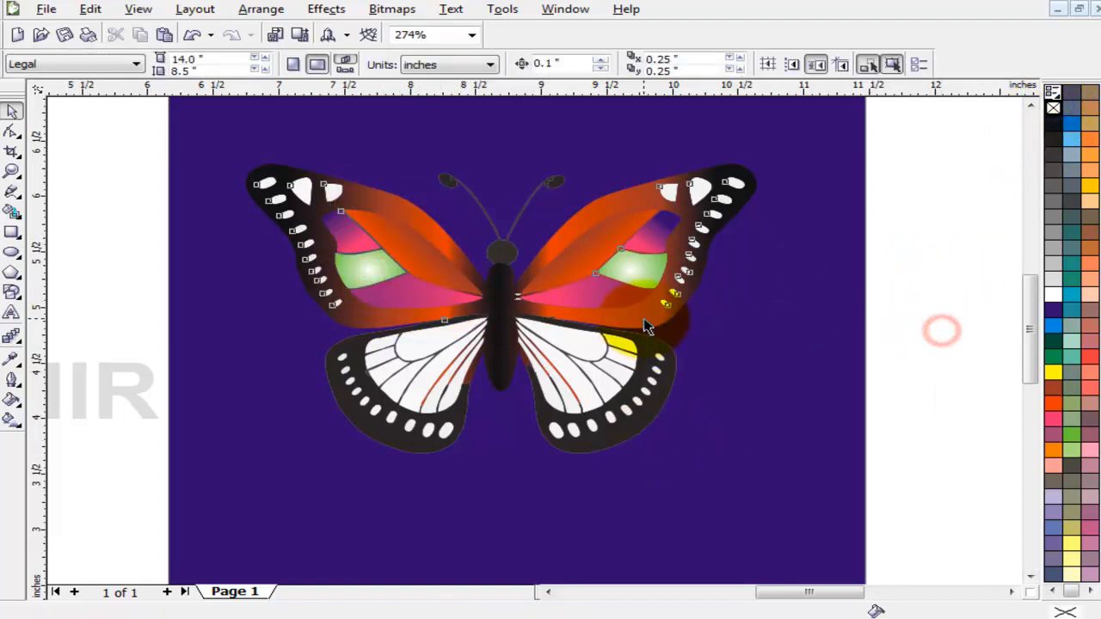
Copy the upper frame's black, brown and orange gradient to the frame of the right lower wing
{"action": "left_click_drag", "start_coordinate": [643, 316], "coordinate": [643, 429]}
{"action": "left_click", "coordinate": [728, 529]}
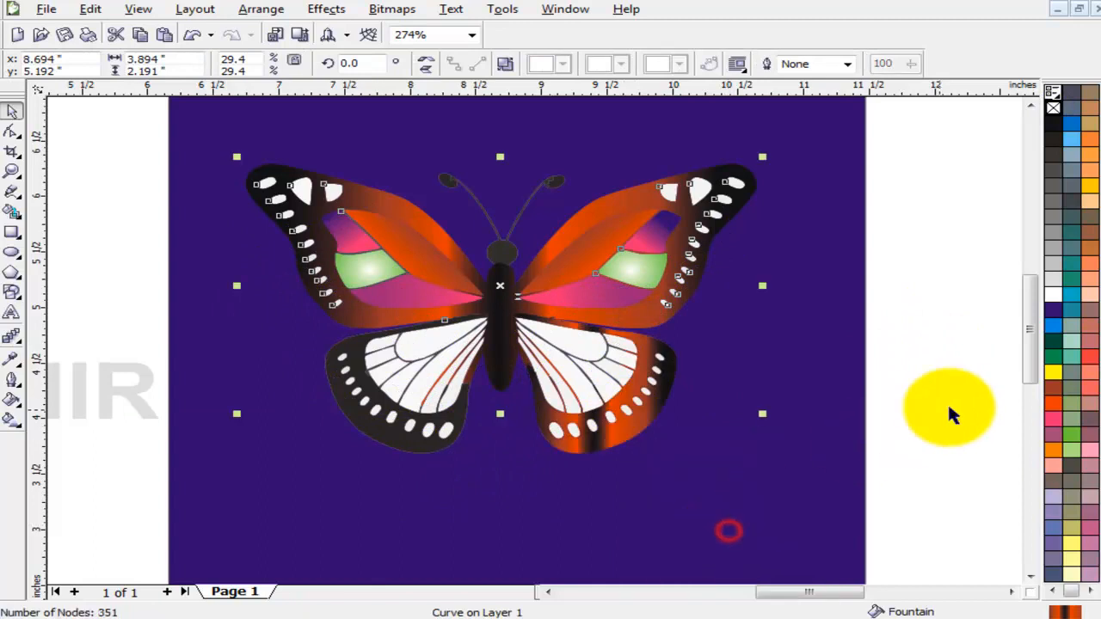
{"action": "left_click", "coordinate": [951, 405]}
Apply the black, brown and orange gradient to the left lower wing's frame and tilt it to about -13 degrees
{"action": "left_click", "coordinate": [432, 453]}
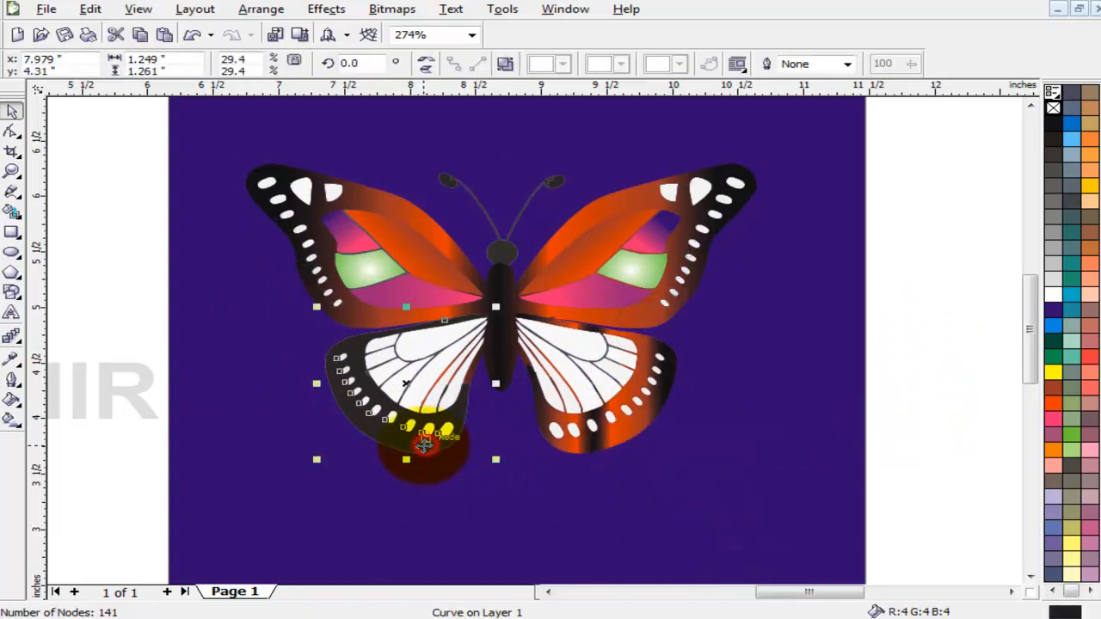
{"action": "left_click", "coordinate": [12, 418]}
{"action": "left_click_drag", "start_coordinate": [473, 394], "coordinate": [592, 401]}
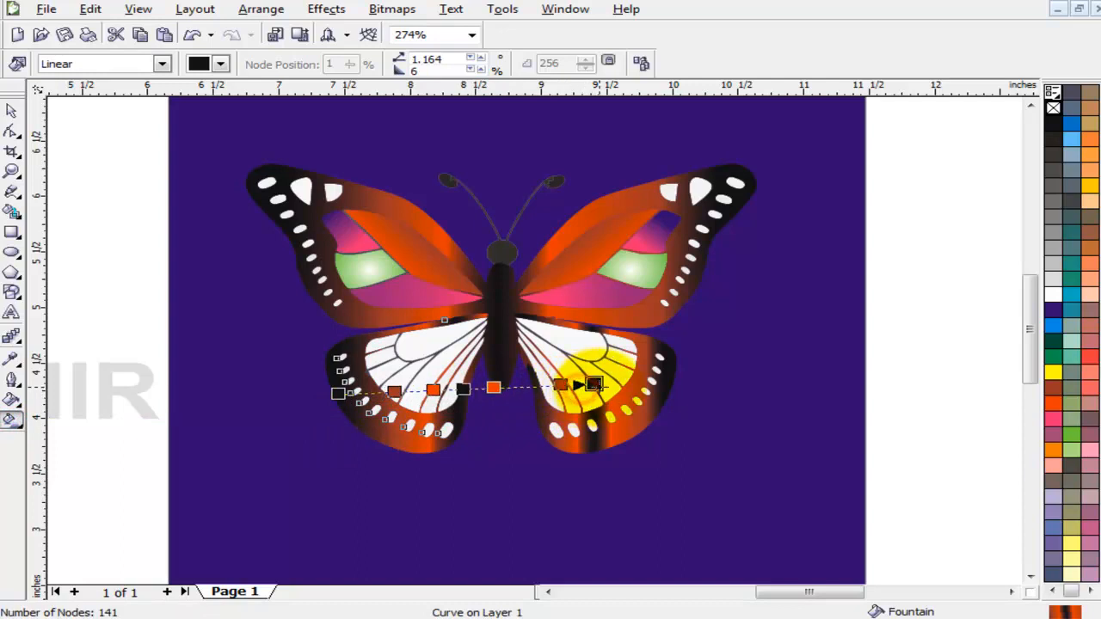
{"action": "left_click_drag", "start_coordinate": [338, 393], "coordinate": [310, 382]}
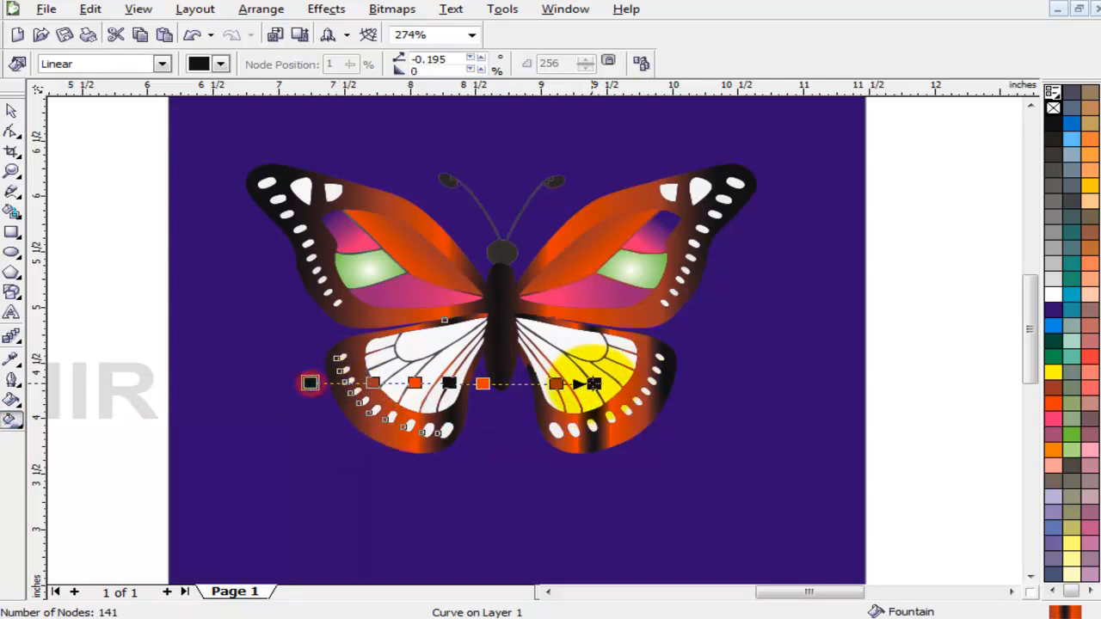
{"action": "left_click_drag", "start_coordinate": [589, 401], "coordinate": [593, 422]}
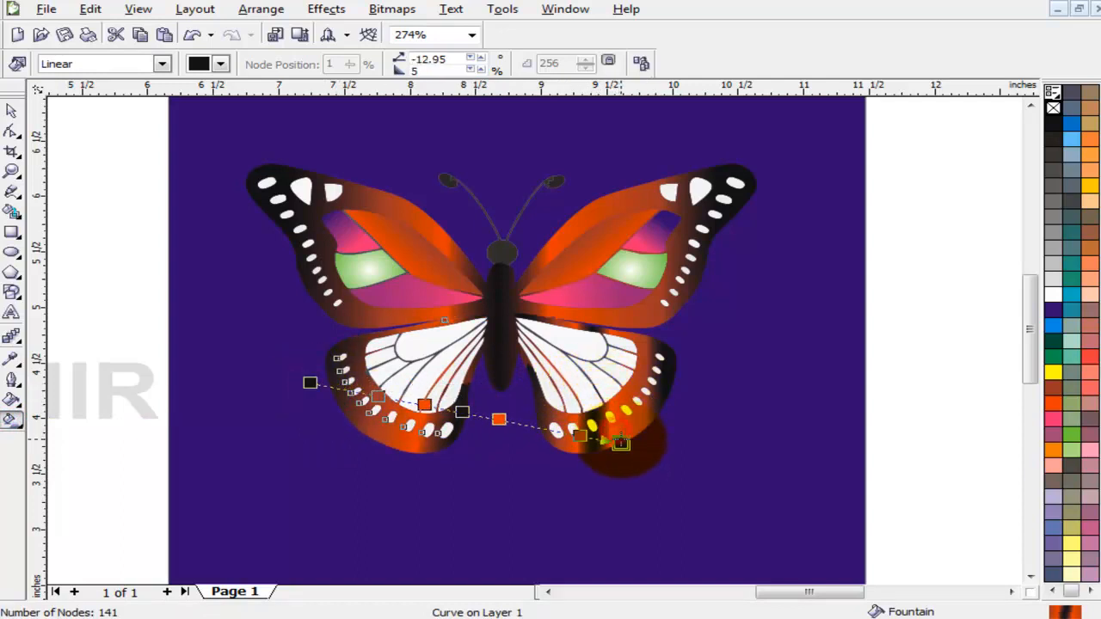
Realign the right lower wing frame's gradient to start black at the outer edge and run at about 161 degrees
{"action": "left_click", "coordinate": [651, 410]}
{"action": "left_click_drag", "start_coordinate": [523, 393], "coordinate": [516, 354]}
{"action": "left_click_drag", "start_coordinate": [659, 393], "coordinate": [630, 436]}
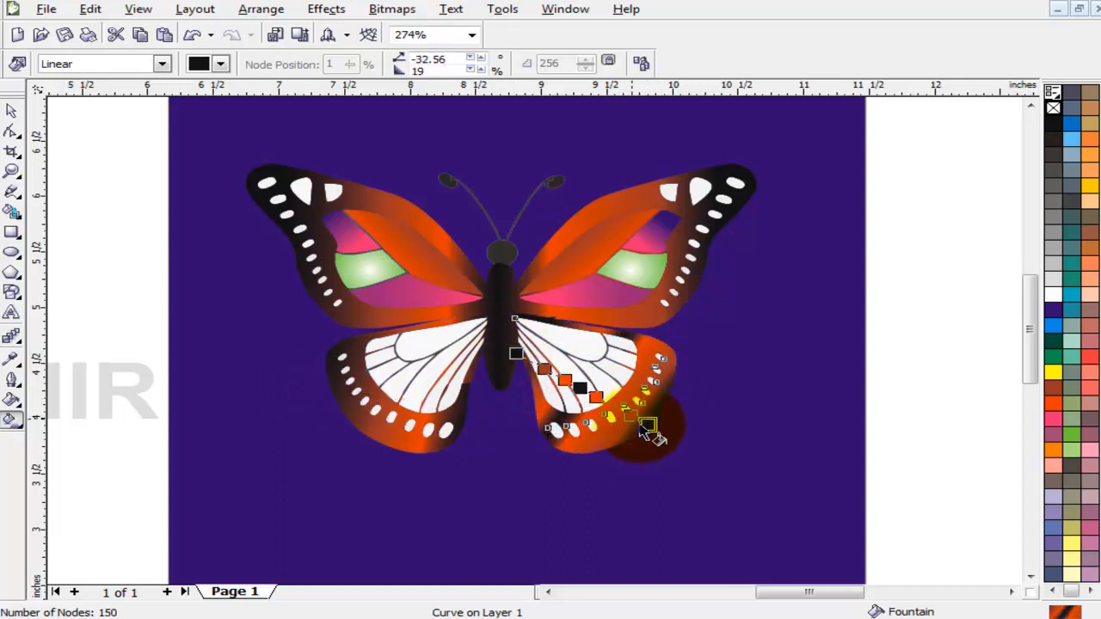
{"action": "left_click_drag", "start_coordinate": [515, 353], "coordinate": [460, 366]}
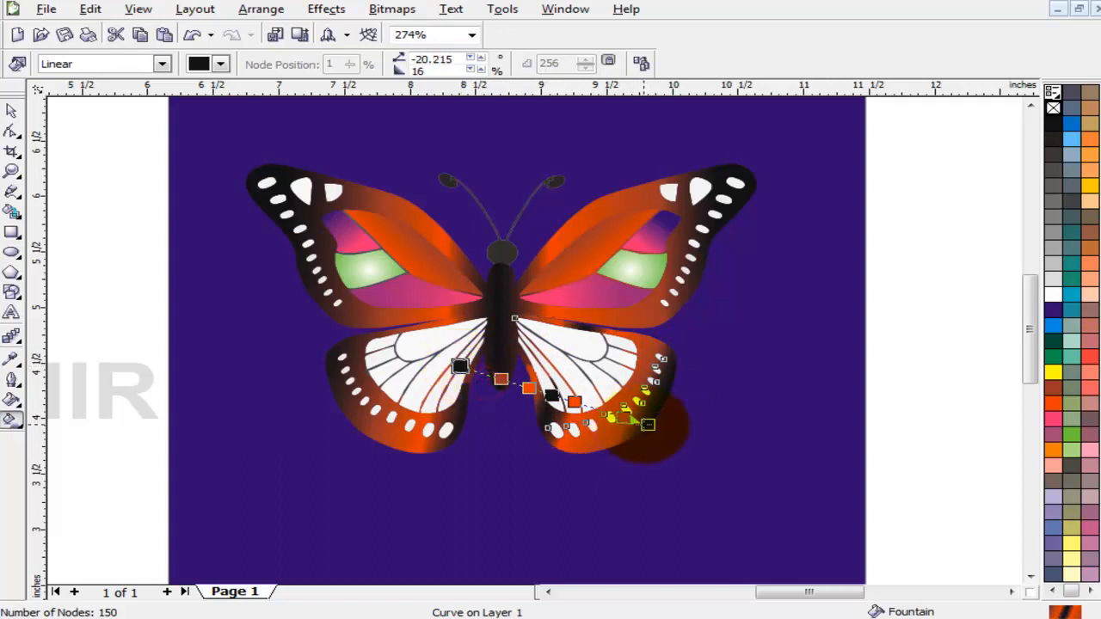
{"action": "left_click_drag", "start_coordinate": [668, 388], "coordinate": [376, 307]}
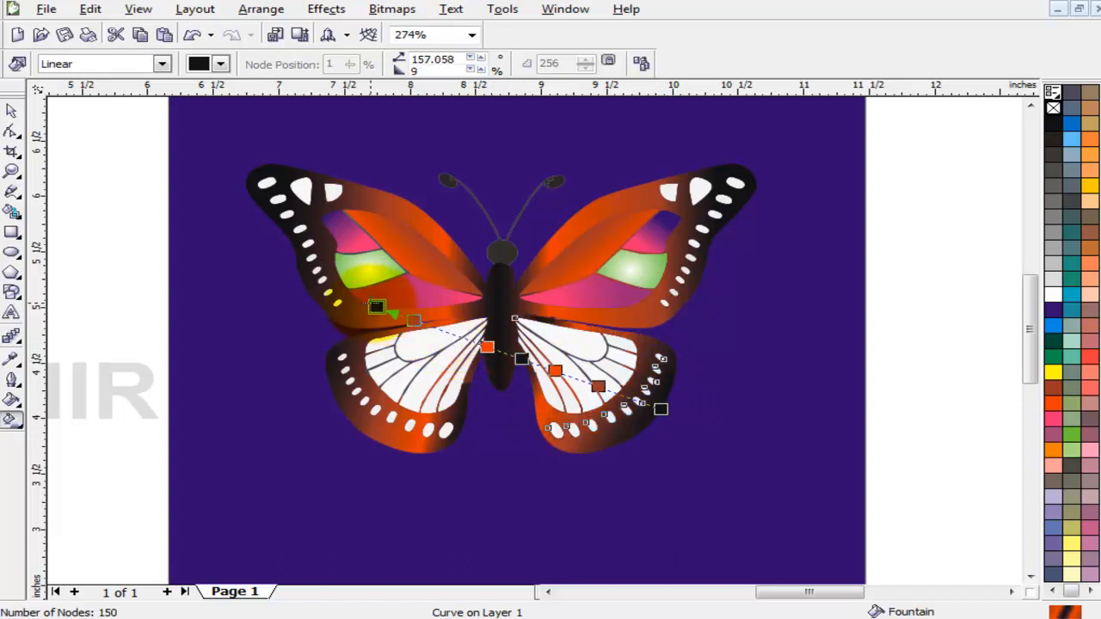
{"action": "left_click_drag", "start_coordinate": [661, 408], "coordinate": [680, 393]}
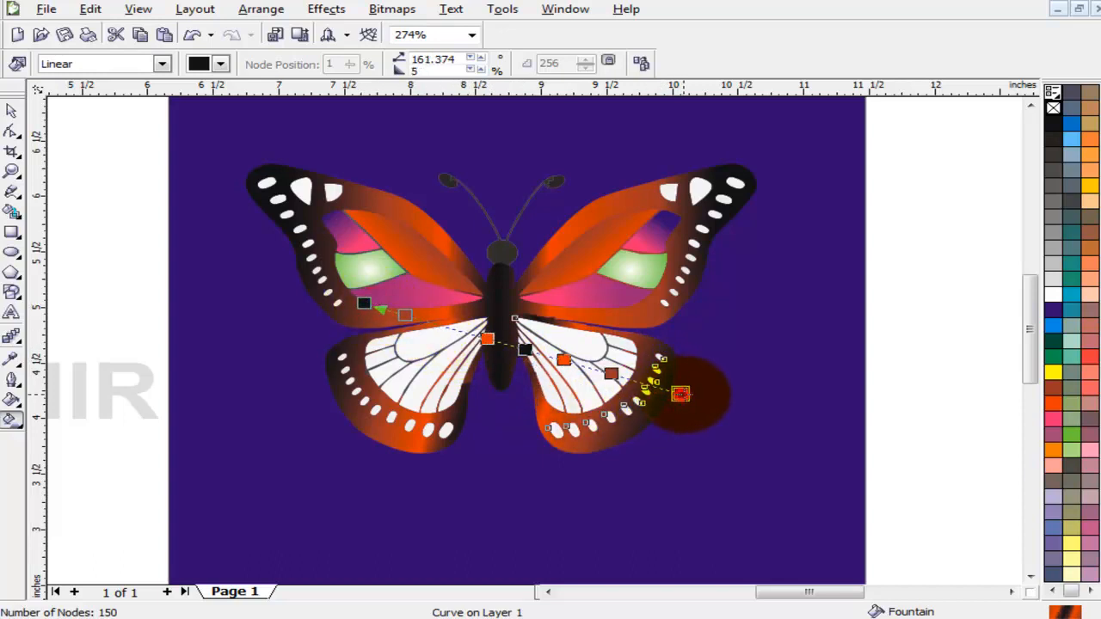
{"action": "left_click", "coordinate": [12, 111]}
{"action": "left_click", "coordinate": [103, 315]}
Fill three cells of the left lower wing, from the large upper cell inward, with Green, dark green and Cyan
{"action": "left_click", "coordinate": [432, 341]}
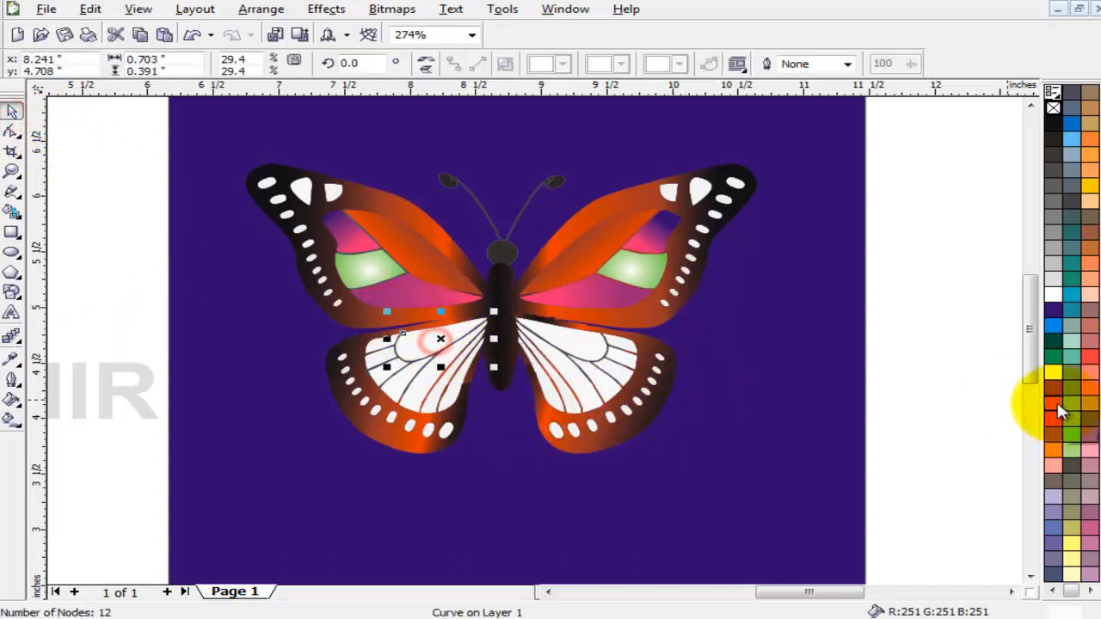
{"action": "left_click", "coordinate": [1054, 355]}
{"action": "left_click", "coordinate": [424, 382]}
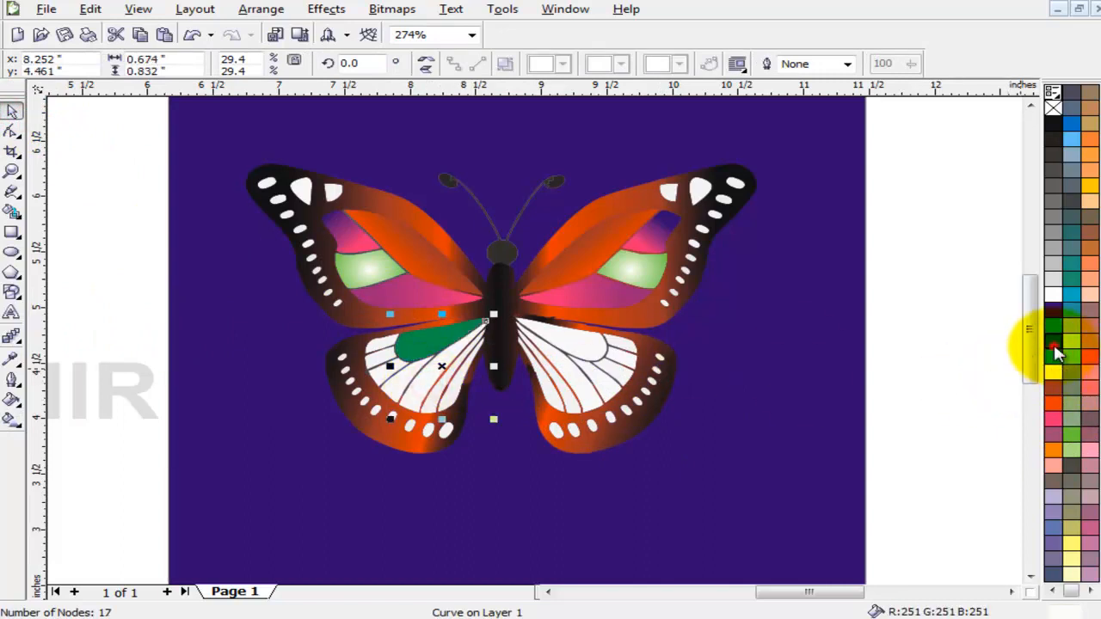
{"action": "left_click", "coordinate": [1054, 346]}
{"action": "left_click", "coordinate": [433, 404]}
{"action": "left_click", "coordinate": [1051, 321]}
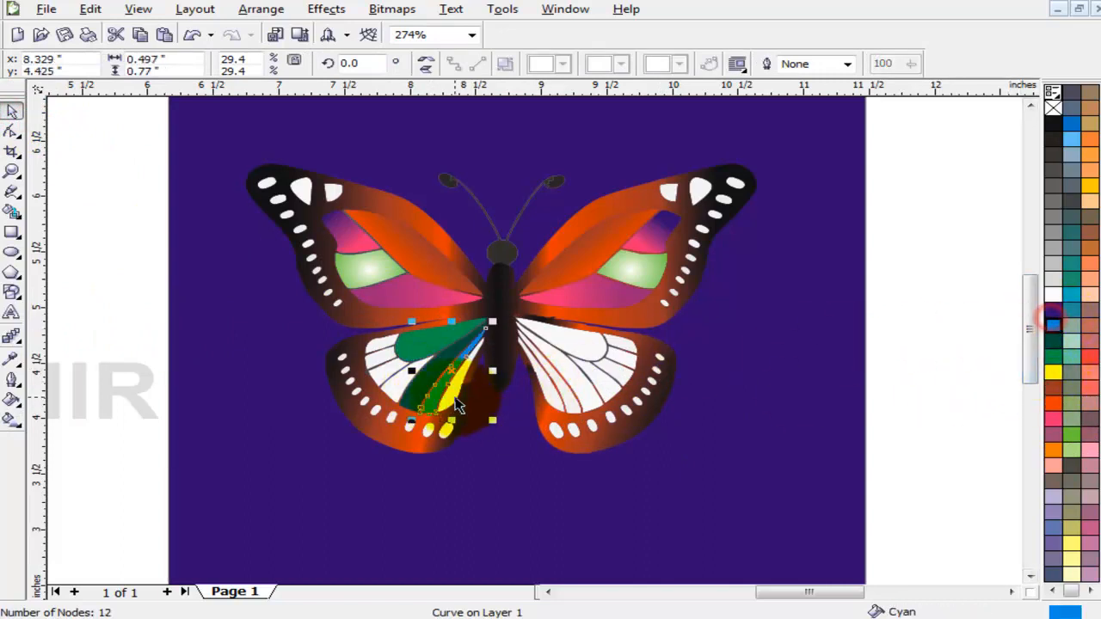
Undo the mistaken green fill and fill the innermost cell of the left lower wing with dark Blue
{"action": "left_click", "coordinate": [1054, 356]}
{"action": "key", "text": "ctrl+z"}
{"action": "left_click", "coordinate": [921, 410]}
{"action": "left_click", "coordinate": [456, 397]}
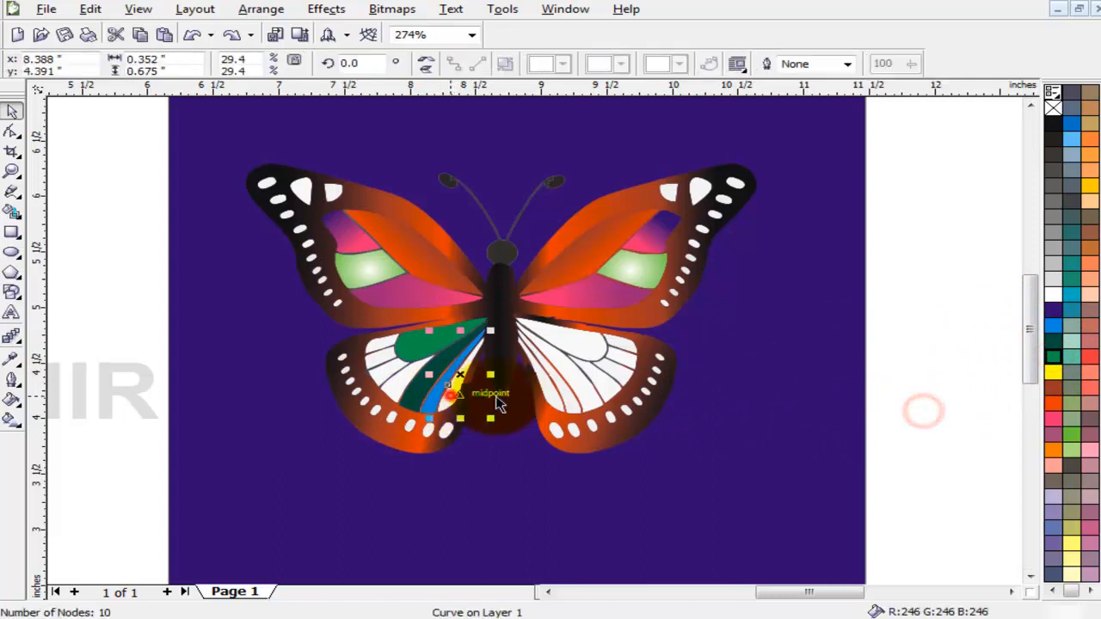
{"action": "left_click", "coordinate": [930, 431]}
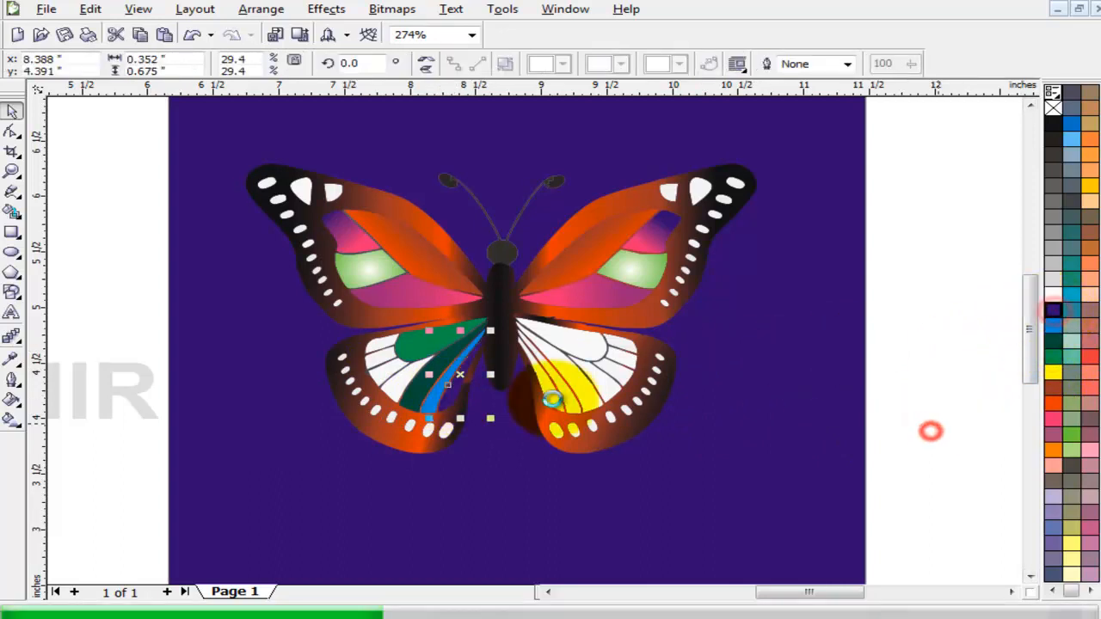
Fill the matching cells of the right lower wing, from the innermost outward, with dark Blue, Cyan, dark green and Green
{"action": "left_click", "coordinate": [714, 411]}
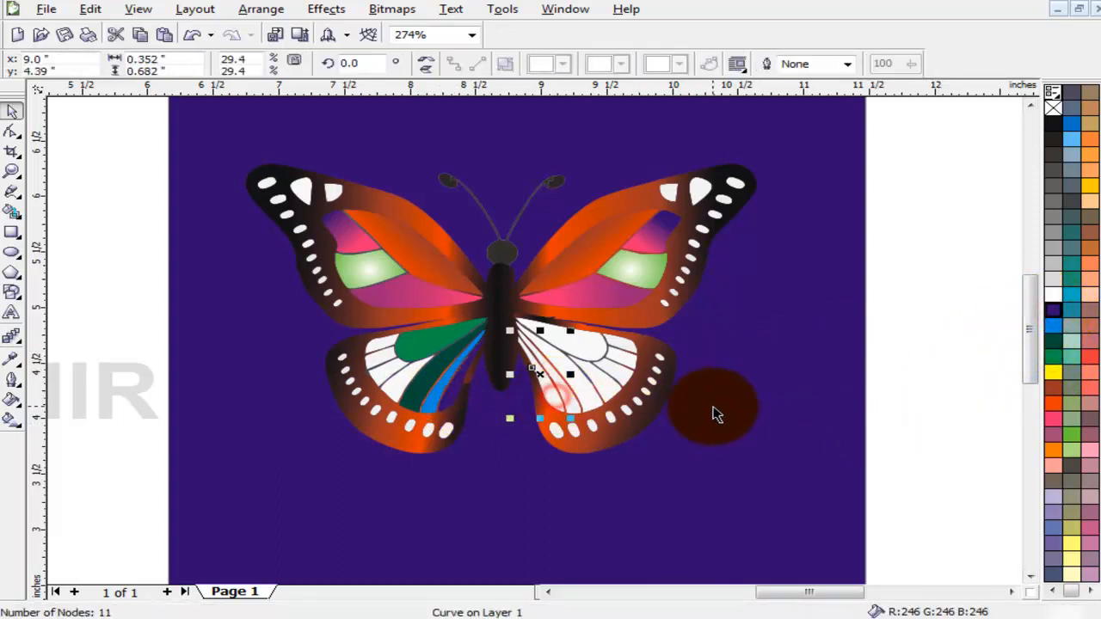
{"action": "left_click", "coordinate": [577, 398]}
{"action": "left_click", "coordinate": [1050, 325]}
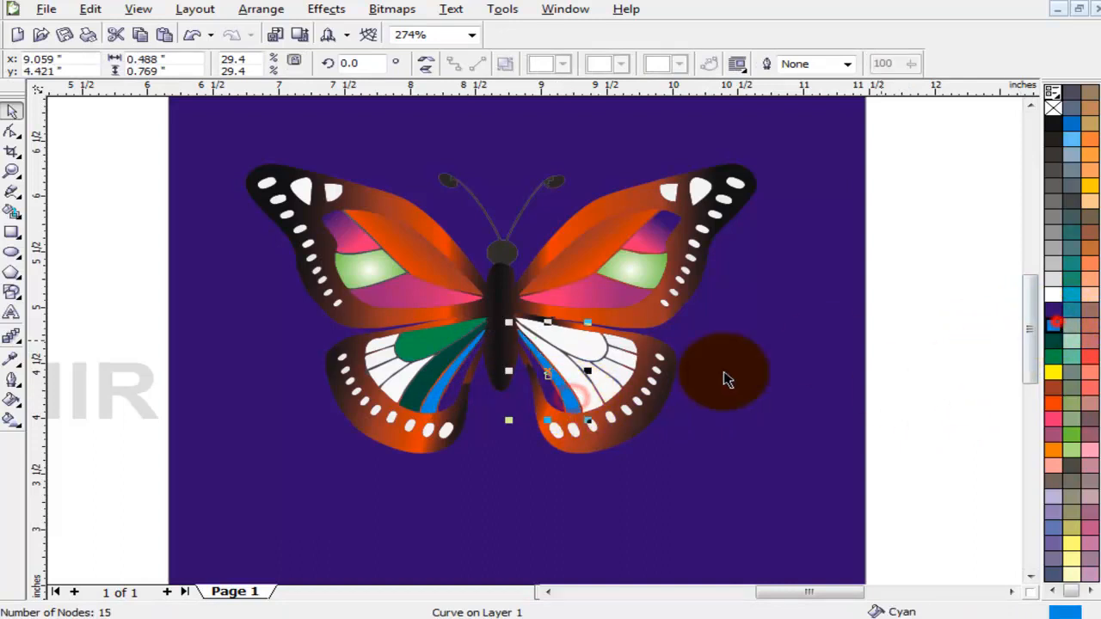
{"action": "left_click", "coordinate": [590, 391]}
{"action": "left_click", "coordinate": [1051, 339]}
{"action": "left_click", "coordinate": [606, 387]}
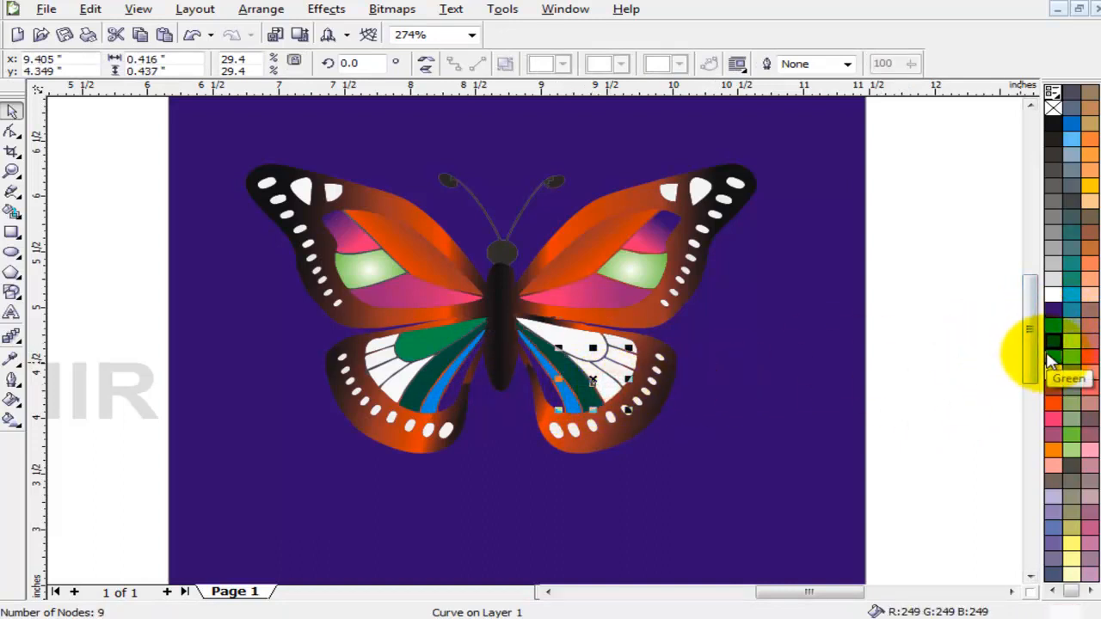
{"action": "left_click", "coordinate": [568, 337]}
{"action": "left_click", "coordinate": [1050, 355]}
Fill three small cells of the right lower wing, from the inner one outward, with light green, Magenta and Cyan
{"action": "left_click", "coordinate": [612, 384]}
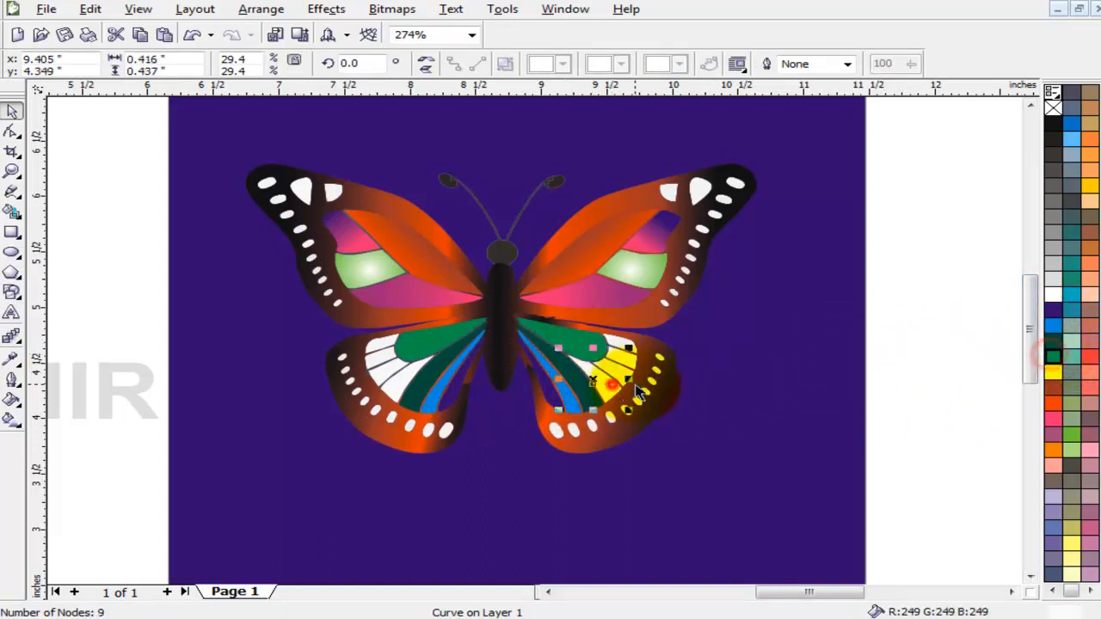
{"action": "left_click", "coordinate": [1070, 404]}
{"action": "left_click", "coordinate": [610, 363]}
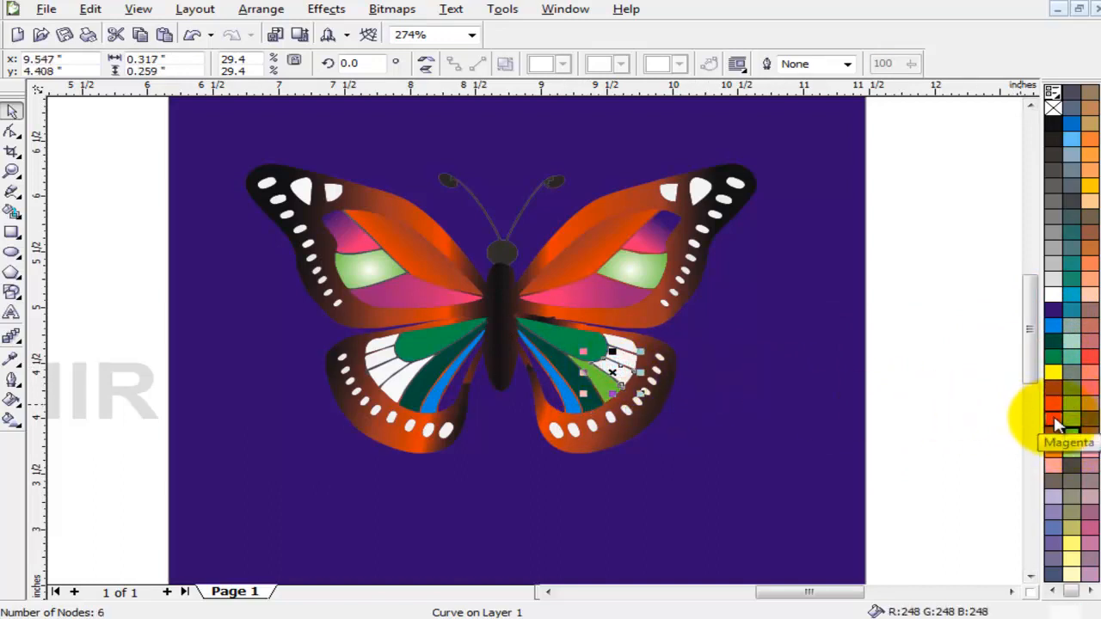
{"action": "left_click", "coordinate": [1057, 422]}
{"action": "key", "text": "ctrl+r"}
{"action": "left_click", "coordinate": [621, 359]}
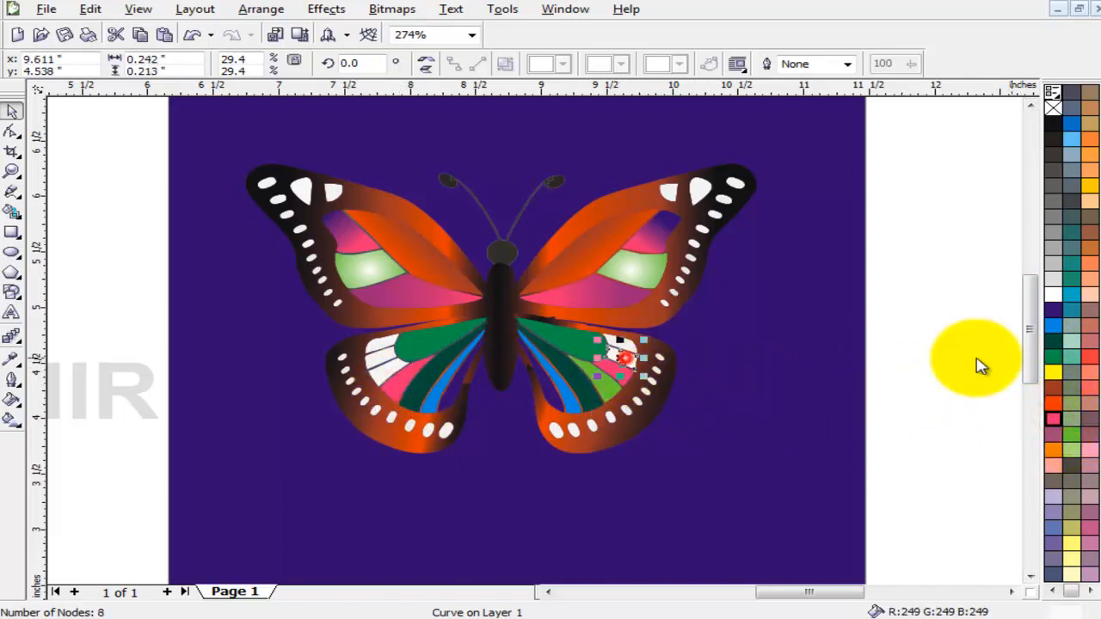
{"action": "left_click", "coordinate": [1057, 332]}
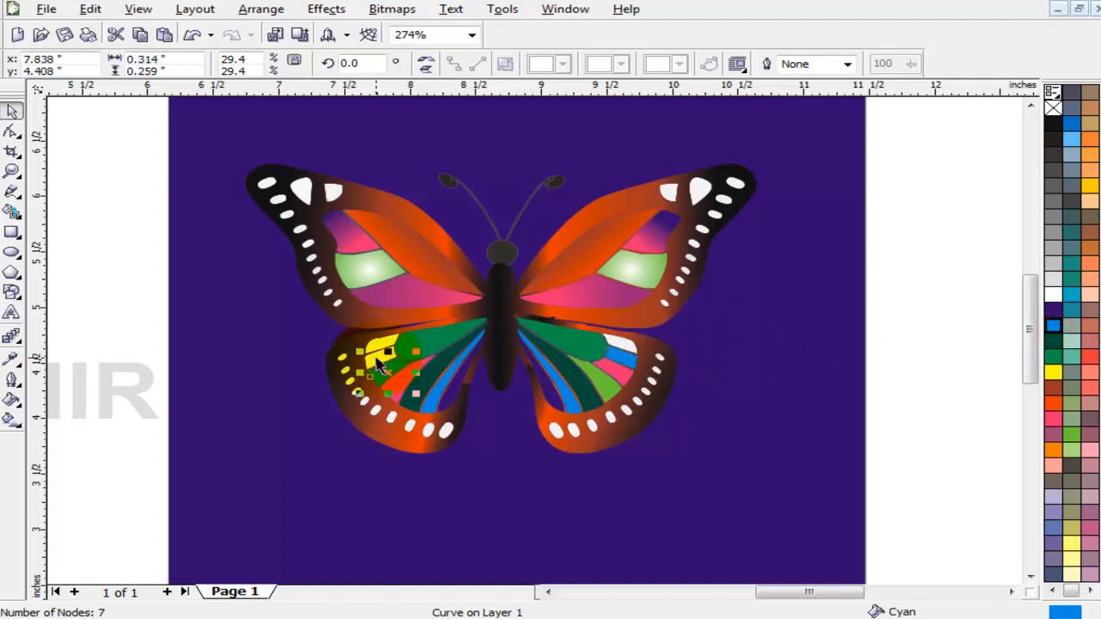
Fill the left lower wing's two outermost upper cells with light green and orange, and the right wing's top outer cell with orange
{"action": "left_click", "coordinate": [378, 361]}
{"action": "left_click", "coordinate": [1070, 434]}
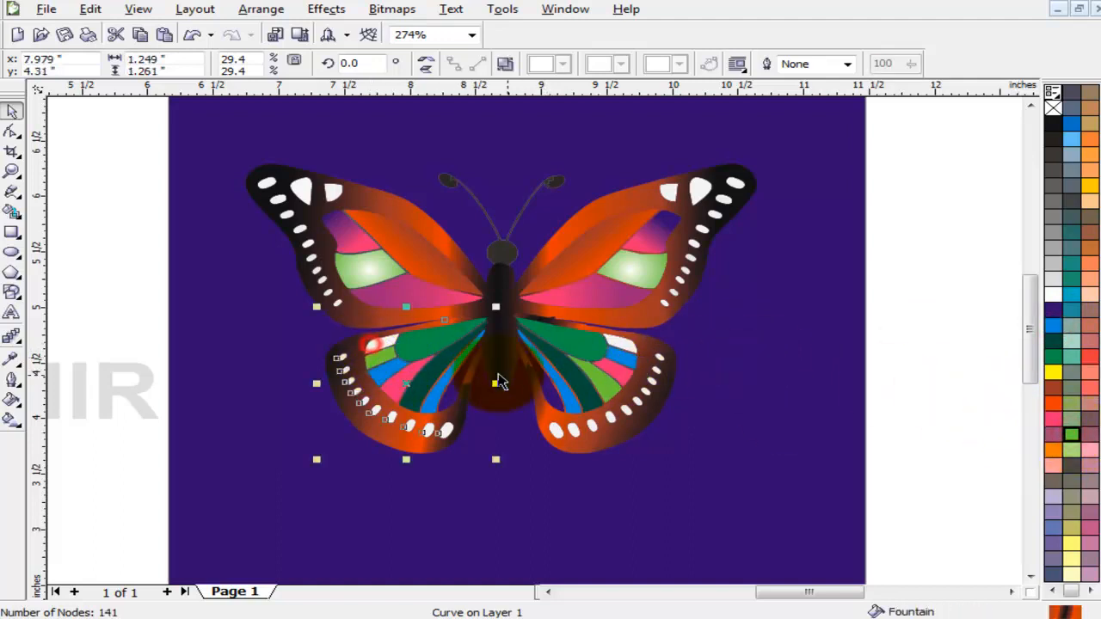
{"action": "left_click", "coordinate": [141, 373]}
{"action": "left_click", "coordinate": [378, 344]}
{"action": "left_click", "coordinate": [1053, 449]}
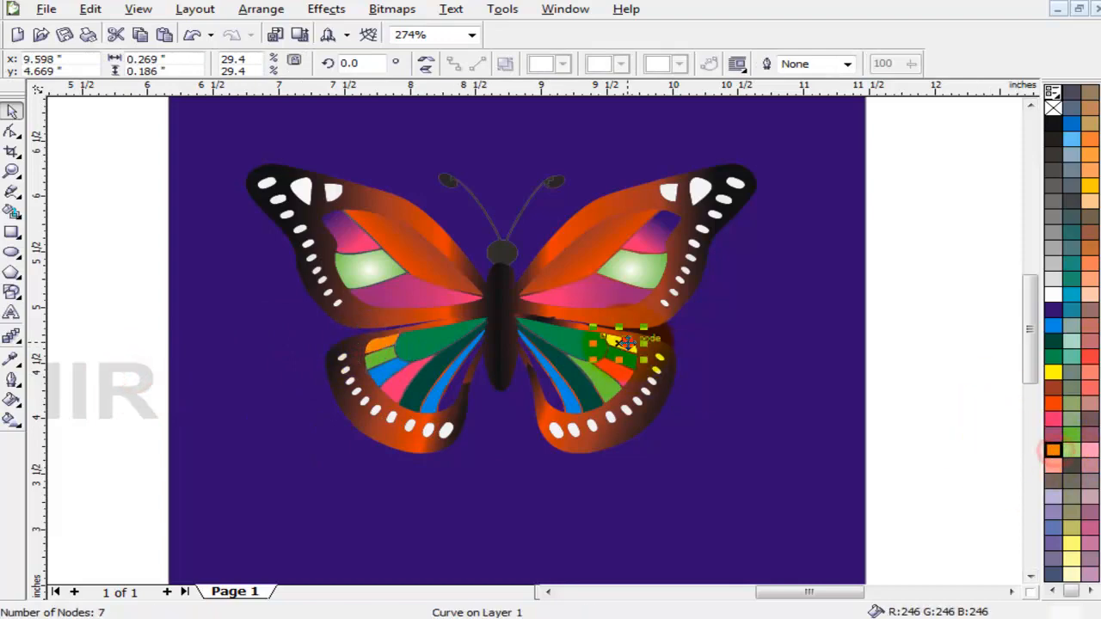
{"action": "left_click", "coordinate": [894, 396]}
Apply a linear gradient at about -155 degrees to the left lower wing's large upper cell, from dark green at the body to light green
{"action": "key", "text": "z"}
{"action": "left_click_drag", "start_coordinate": [297, 307], "coordinate": [764, 494]}
{"action": "scroll", "coordinate": [761, 500], "scroll_direction": "down", "scroll_amount": 1}
{"action": "left_click", "coordinate": [1030, 106]}
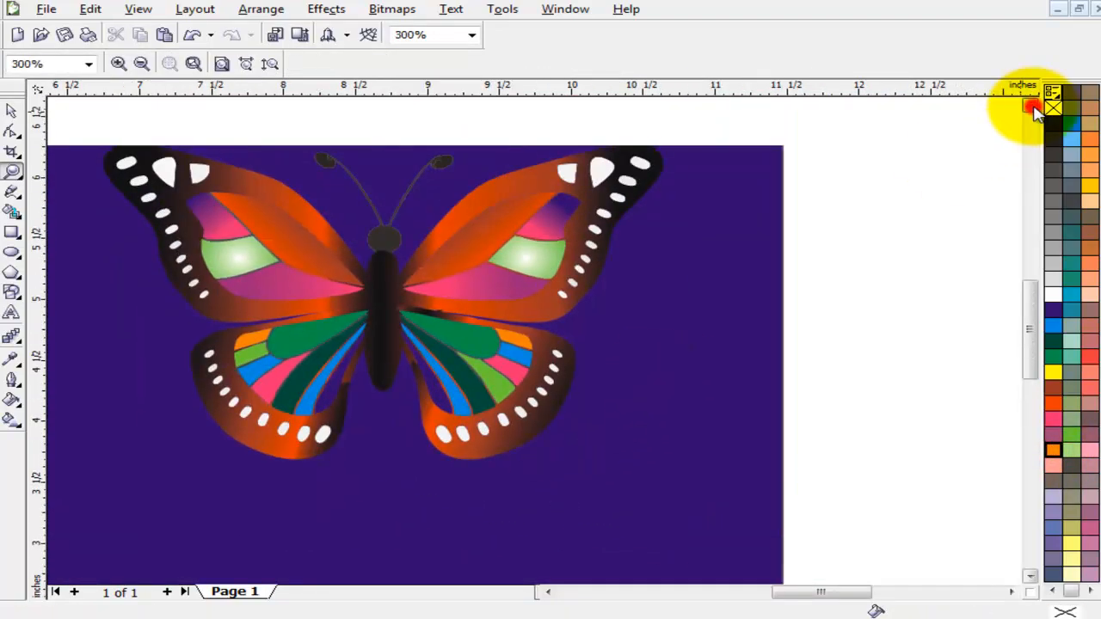
{"action": "left_click", "coordinate": [547, 591]}
{"action": "left_click", "coordinate": [11, 110]}
{"action": "left_click", "coordinate": [11, 420]}
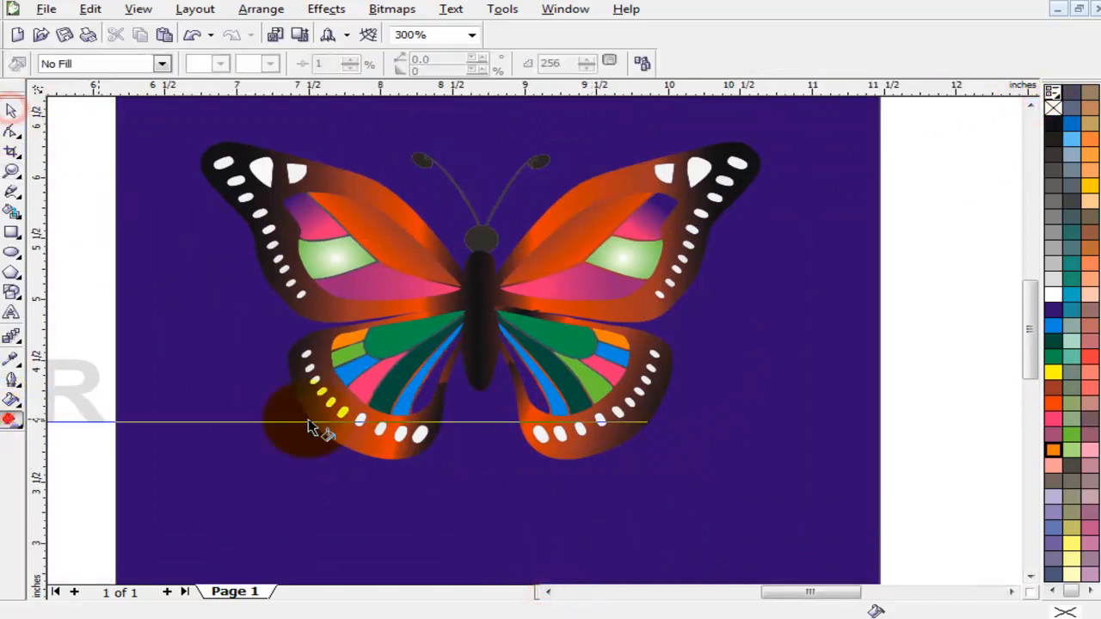
{"action": "left_click", "coordinate": [421, 340]}
{"action": "left_click_drag", "start_coordinate": [376, 346], "coordinate": [376, 345]}
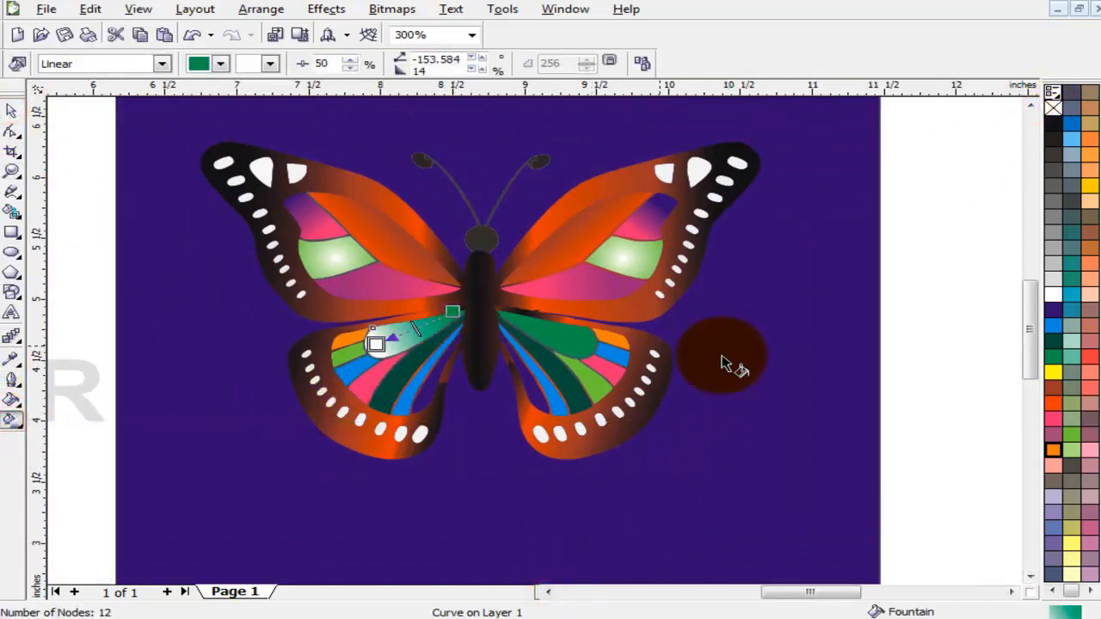
{"action": "left_click_drag", "start_coordinate": [1052, 341], "coordinate": [453, 312]}
{"action": "left_click_drag", "start_coordinate": [1038, 365], "coordinate": [395, 344]}
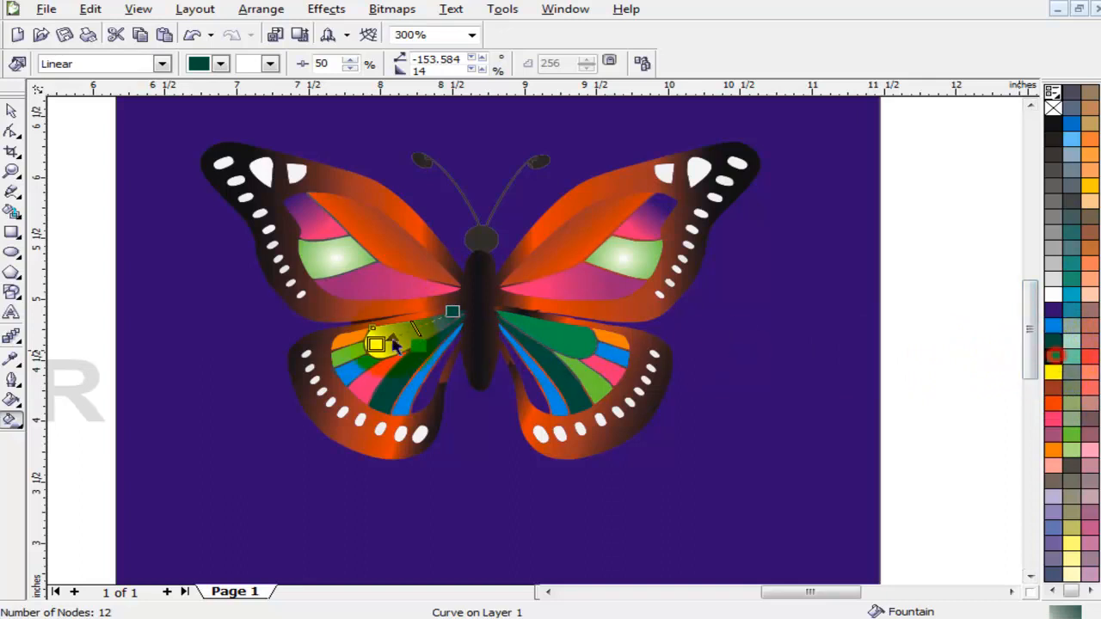
{"action": "left_click_drag", "start_coordinate": [1072, 435], "coordinate": [1073, 435]}
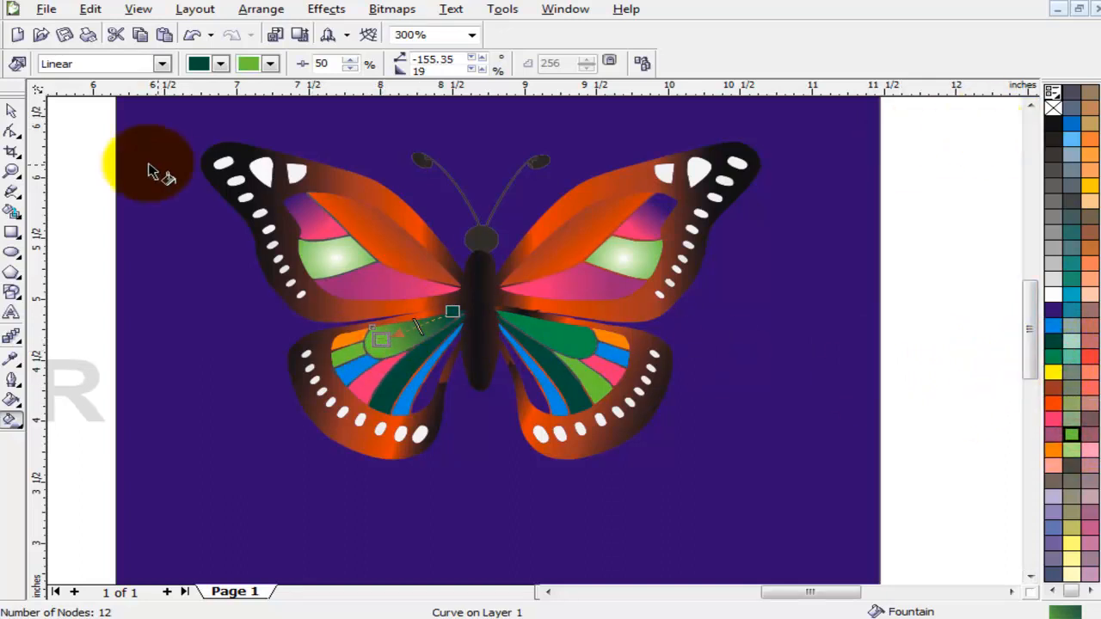
Apply a linear gradient at about 56 degrees to the left lower wing's dark green cell, ending in light green near the body
{"action": "left_click", "coordinate": [385, 400]}
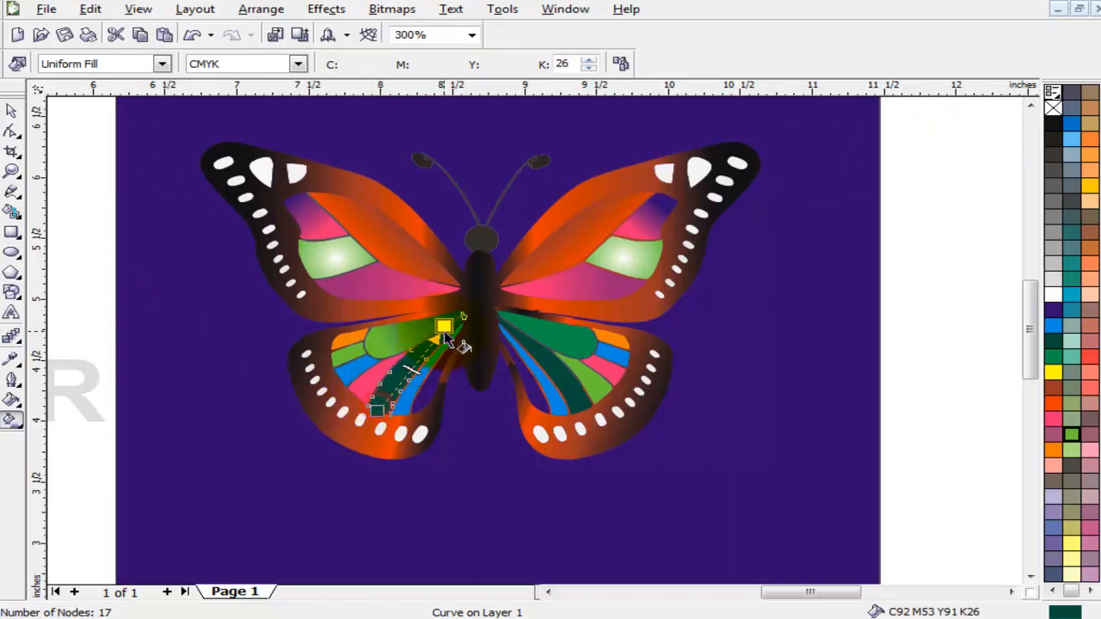
{"action": "left_click_drag", "start_coordinate": [445, 333], "coordinate": [445, 332]}
{"action": "left_click_drag", "start_coordinate": [1071, 435], "coordinate": [530, 347]}
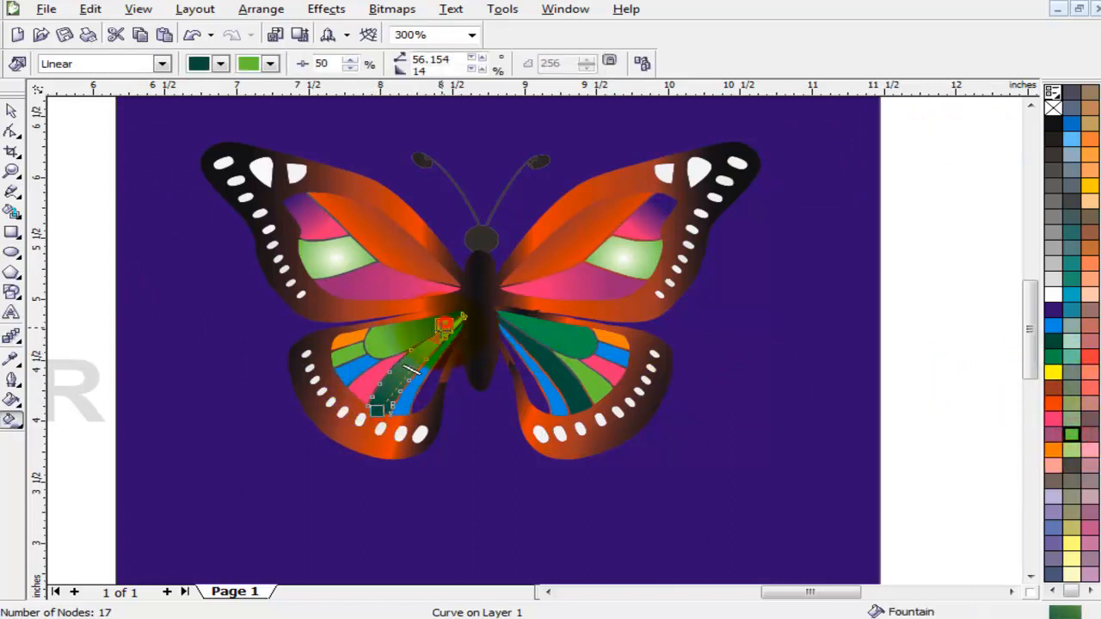
Apply a linear gradient at about -23 degrees to the right lower wing's large upper cell, from dark green at the body to light green
{"action": "left_click", "coordinate": [553, 341]}
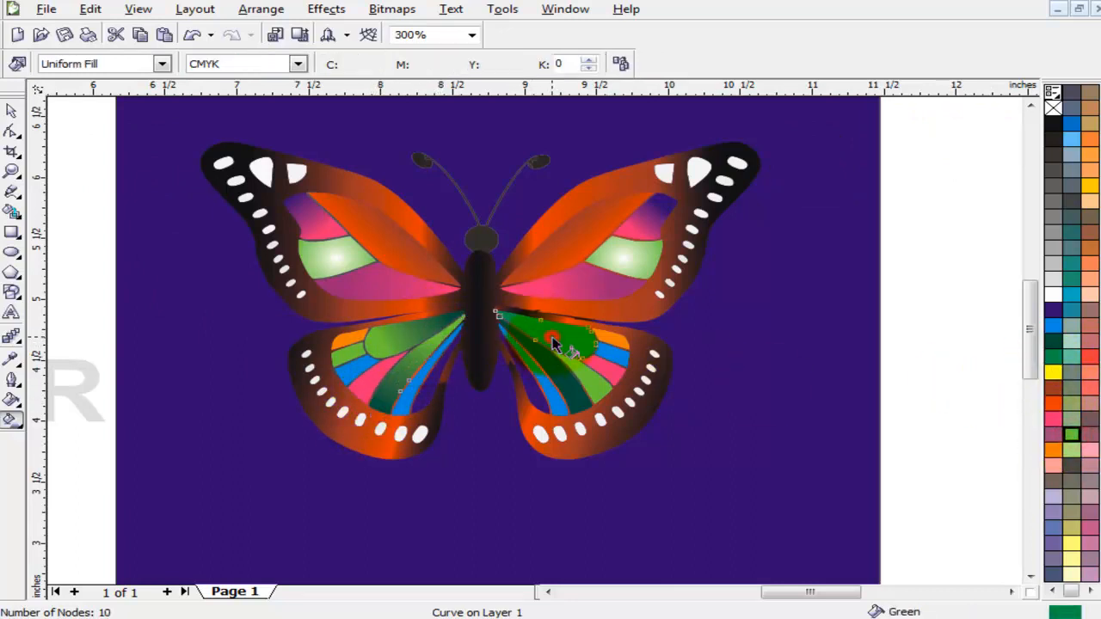
{"action": "left_click_drag", "start_coordinate": [573, 340], "coordinate": [573, 340]}
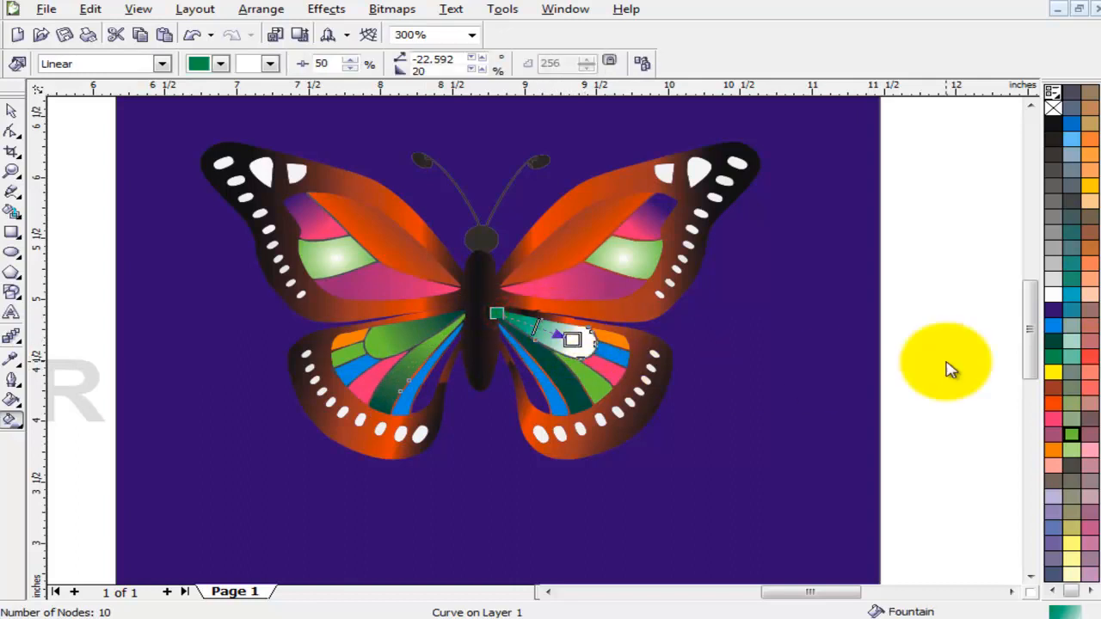
{"action": "left_click_drag", "start_coordinate": [1051, 342], "coordinate": [543, 322]}
{"action": "left_click_drag", "start_coordinate": [1070, 435], "coordinate": [574, 342]}
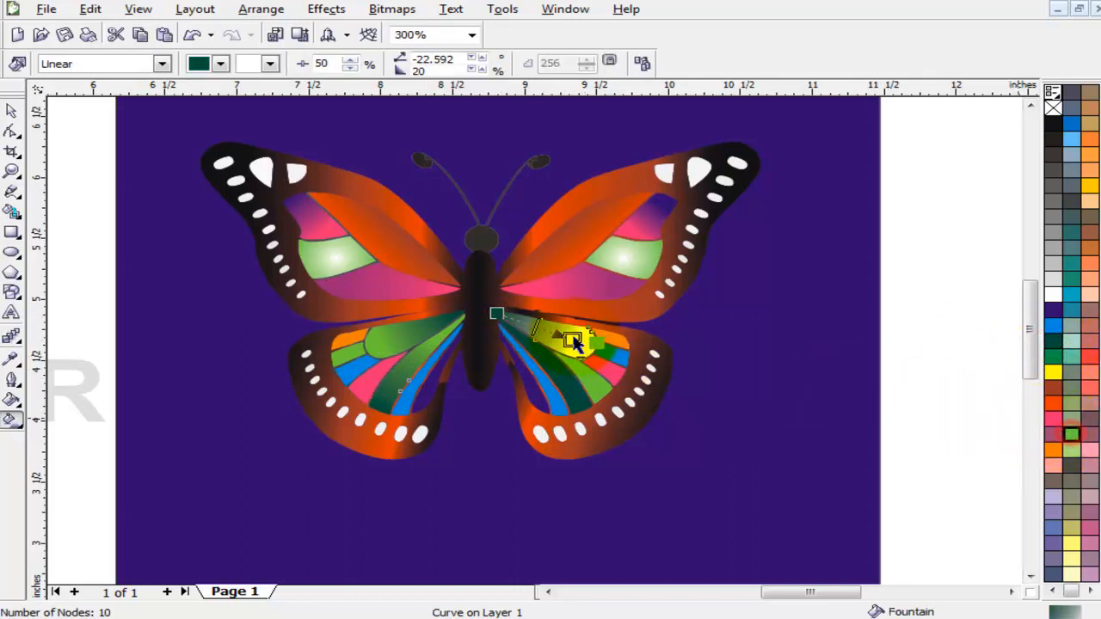
Apply a linear gradient at about 128 degrees to the right lower wing's dark green cell, ending in light green near the body
{"action": "left_click", "coordinate": [581, 409]}
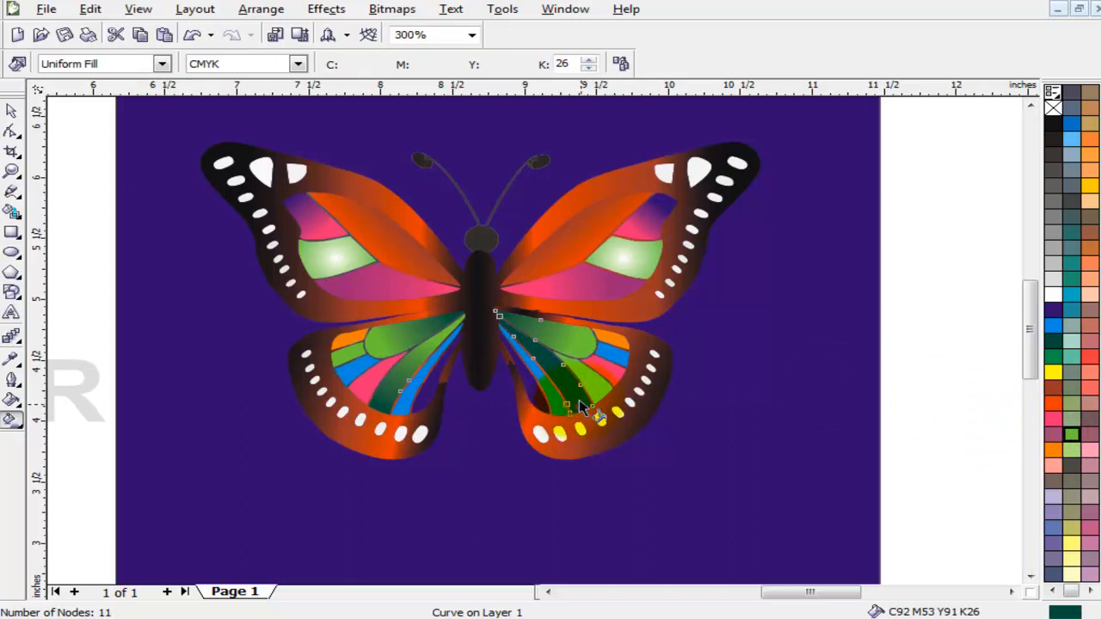
{"action": "left_click_drag", "start_coordinate": [581, 409], "coordinate": [499, 318]}
{"action": "left_click_drag", "start_coordinate": [1070, 434], "coordinate": [514, 338]}
{"action": "left_click_drag", "start_coordinate": [1052, 340], "coordinate": [610, 419]}
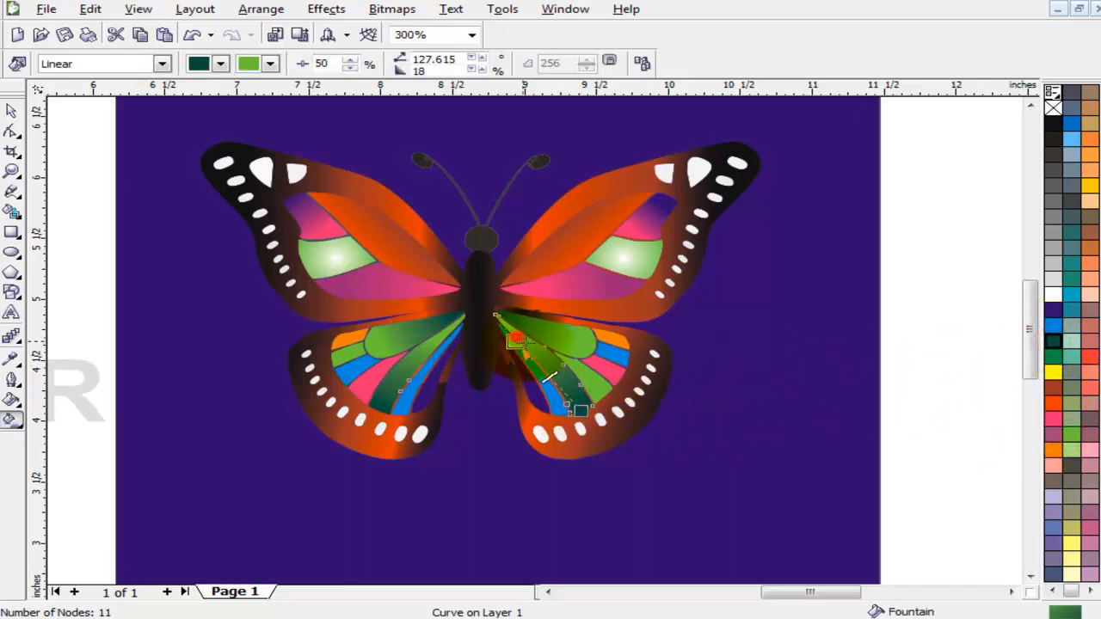
Delete the blue background rectangle behind the colored butterfly
{"action": "left_click", "coordinate": [608, 339]}
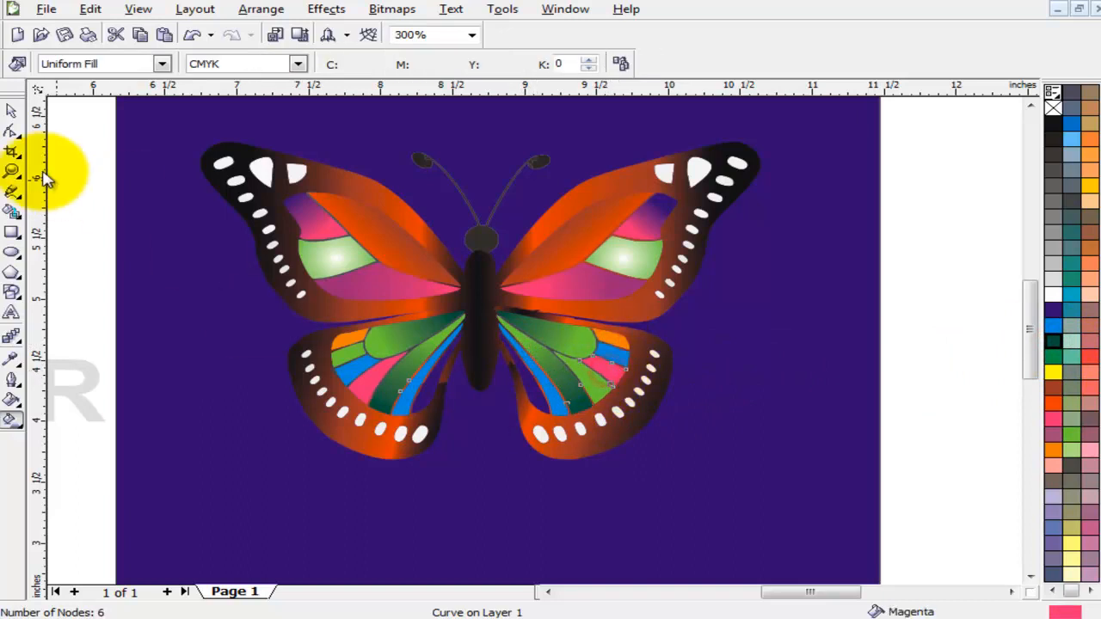
{"action": "left_click", "coordinate": [12, 110]}
{"action": "left_click", "coordinate": [377, 361]}
{"action": "left_click", "coordinate": [985, 314]}
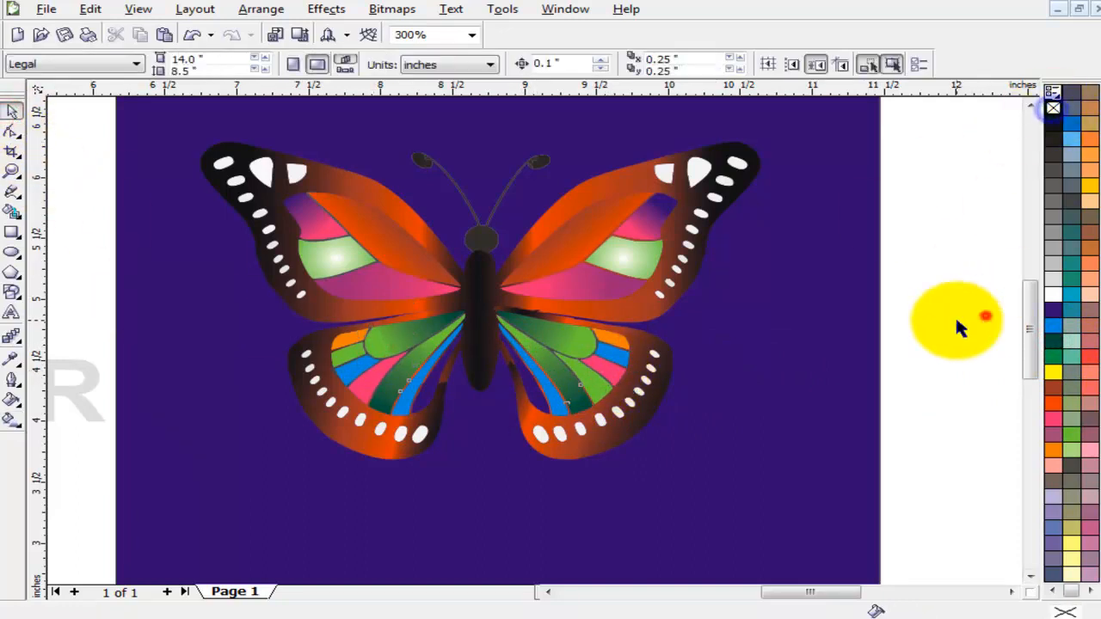
{"action": "key", "text": "shift+F4"}
{"action": "left_click", "coordinate": [796, 387]}
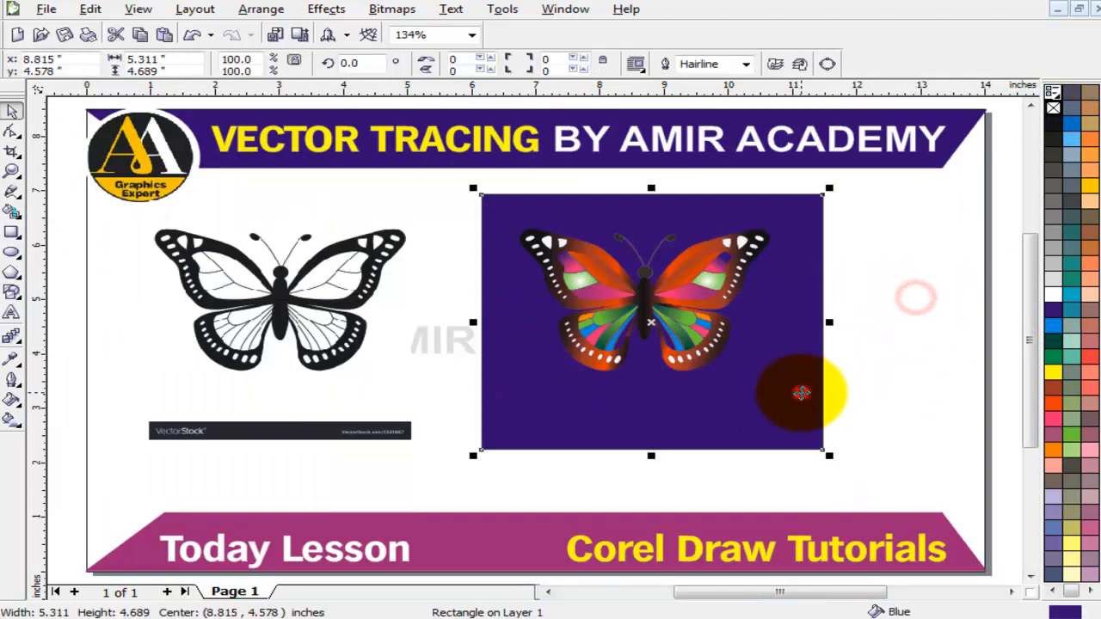
{"action": "key", "text": "Delete"}
Group all objects of the colored butterfly, then scale the group to about 68% and move it to the page's right side
{"action": "left_click_drag", "start_coordinate": [832, 191], "coordinate": [484, 432]}
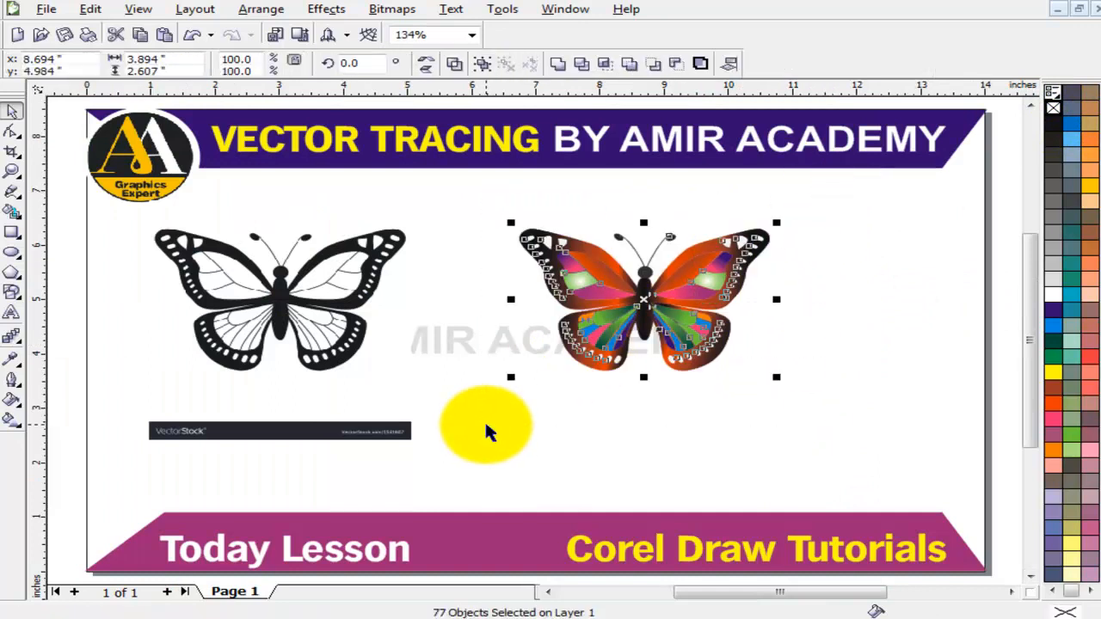
{"action": "key", "text": "ctrl+g"}
{"action": "left_click_drag", "start_coordinate": [776, 378], "coordinate": [737, 379]}
{"action": "left_click_drag", "start_coordinate": [648, 295], "coordinate": [863, 282]}
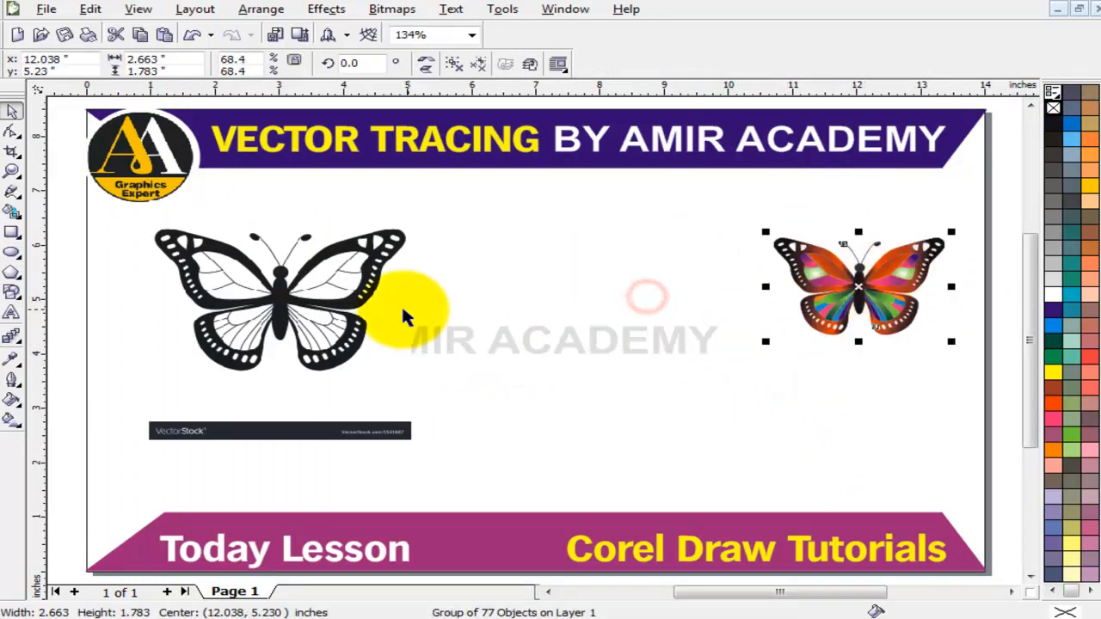
Shrink the black-and-white reference bitmap and reposition it near the middle of the page, beside the colored butterfly
{"action": "left_click", "coordinate": [370, 280]}
{"action": "left_click_drag", "start_coordinate": [415, 192], "coordinate": [382, 278]}
{"action": "left_click_drag", "start_coordinate": [280, 311], "coordinate": [709, 280]}
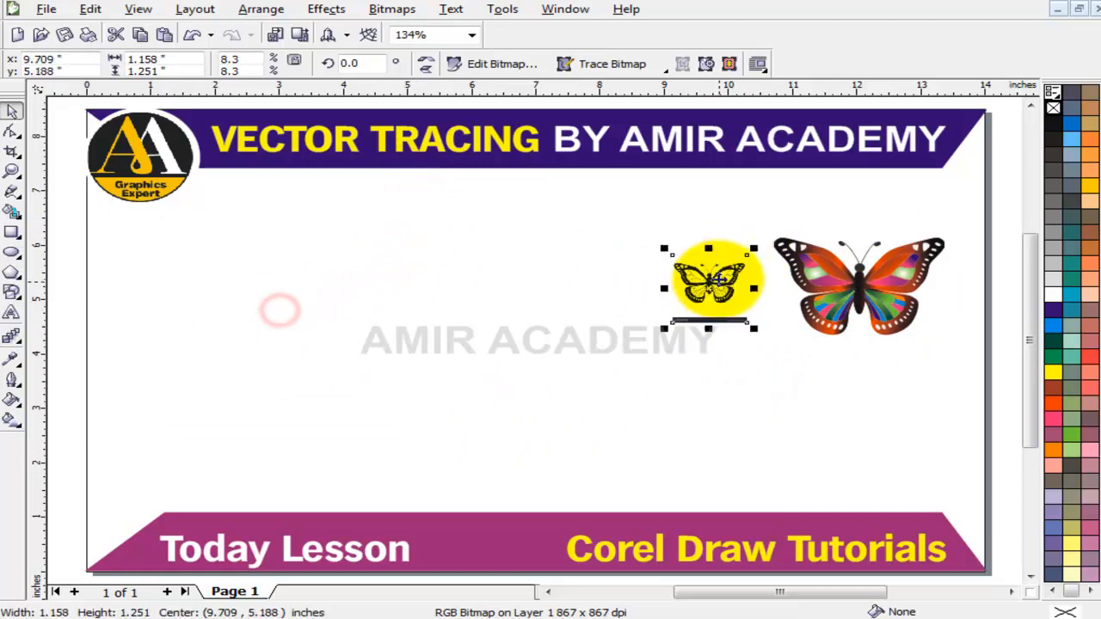
{"action": "left_click_drag", "start_coordinate": [751, 247], "coordinate": [792, 209]}
{"action": "left_click_drag", "start_coordinate": [730, 271], "coordinate": [533, 301]}
Enlarge the colored butterfly group to about 150% and the reference bitmap to about 38.5%, placing them side by side between the banners
{"action": "left_click", "coordinate": [812, 326]}
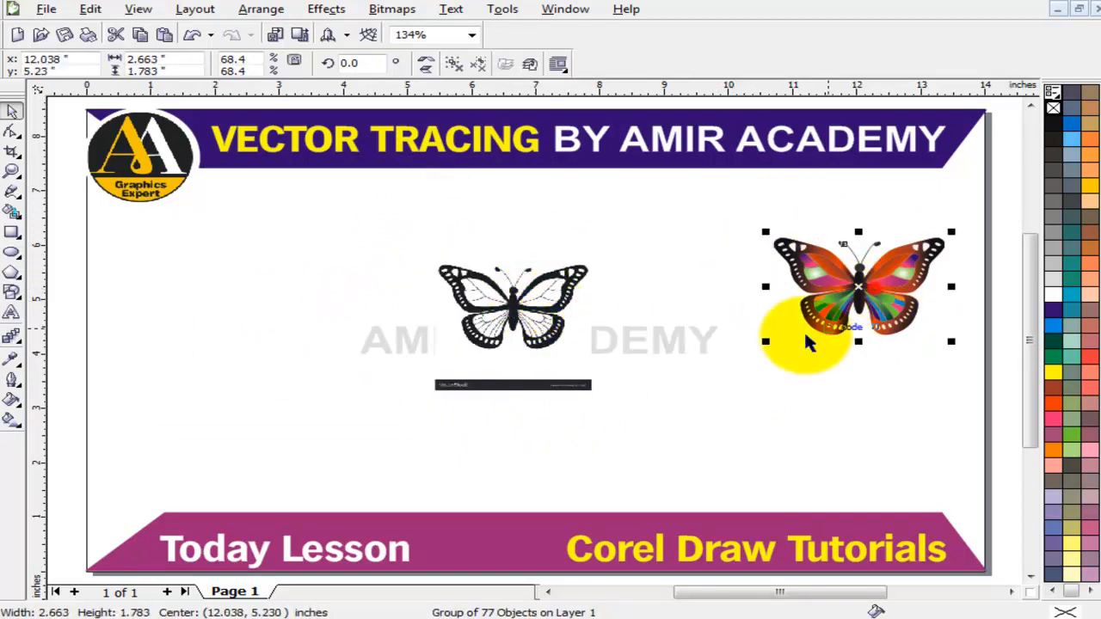
{"action": "left_click_drag", "start_coordinate": [775, 344], "coordinate": [559, 458]}
{"action": "left_click", "coordinate": [523, 319]}
{"action": "key", "text": "ctrl+r"}
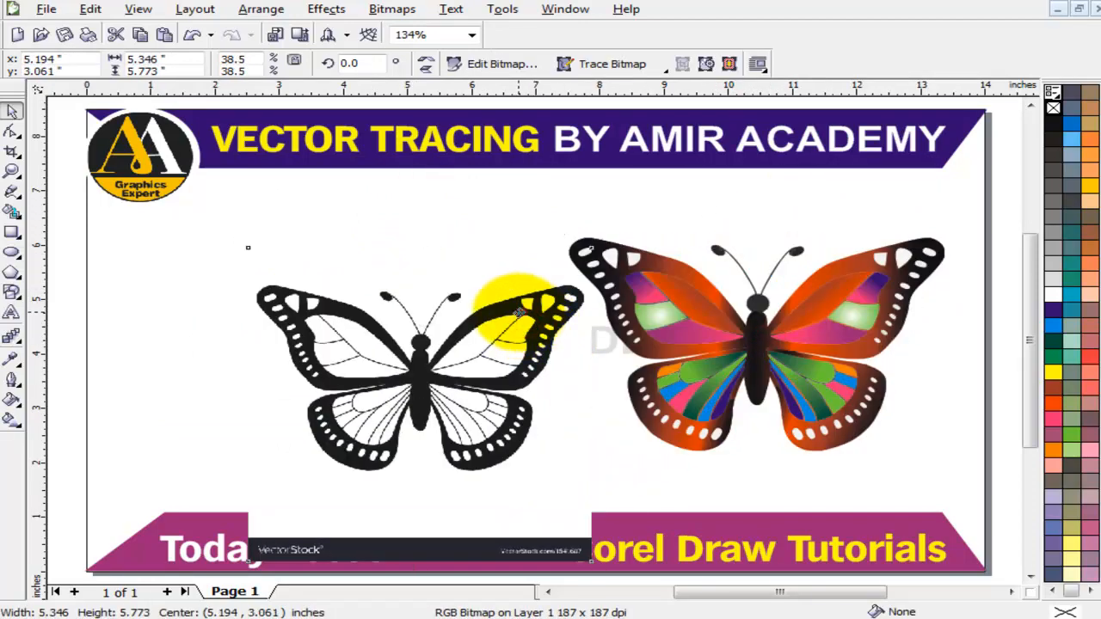
{"action": "left_click_drag", "start_coordinate": [521, 315], "coordinate": [462, 258]}
{"action": "left_click_drag", "start_coordinate": [693, 319], "coordinate": [695, 303]}
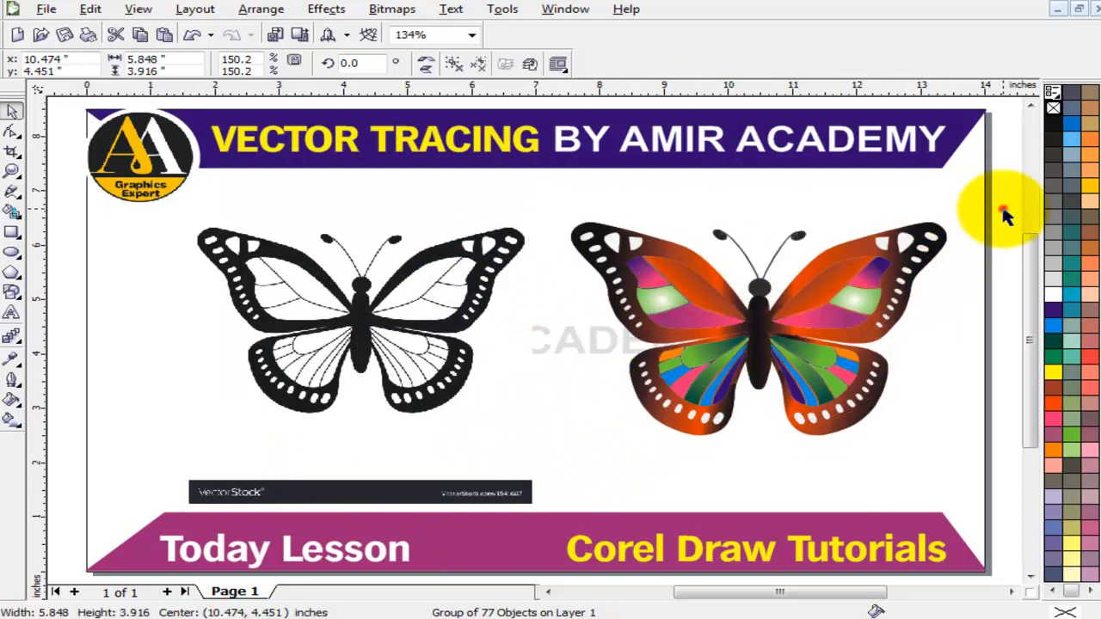
Add the artistic text "Thanks for watching" in 24 pt Arial above the reference butterfly
{"action": "left_click", "coordinate": [967, 211]}
{"action": "left_click", "coordinate": [11, 314]}
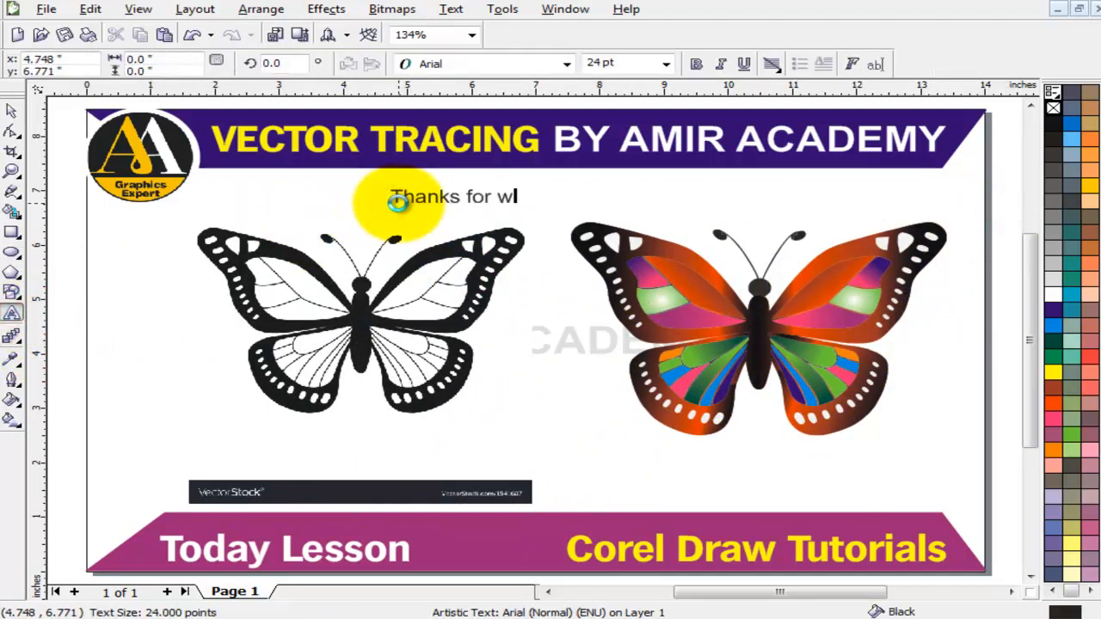
{"action": "left_click", "coordinate": [11, 109]}
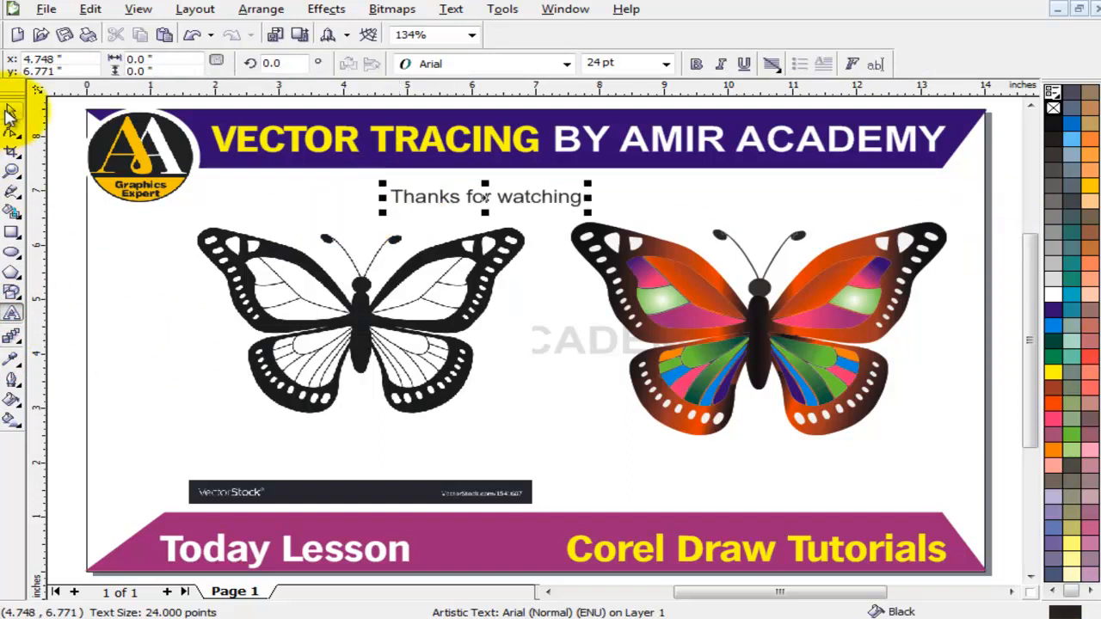